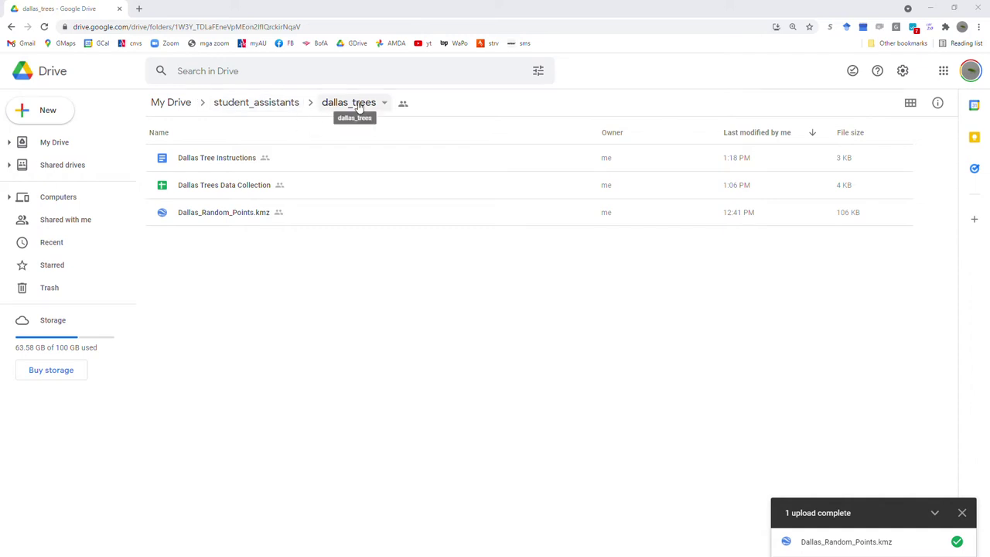
Step: Open the Dallas Tree Instructions document from the dallas_trees folder
{"action": "double_click", "coordinate": [164, 159]}
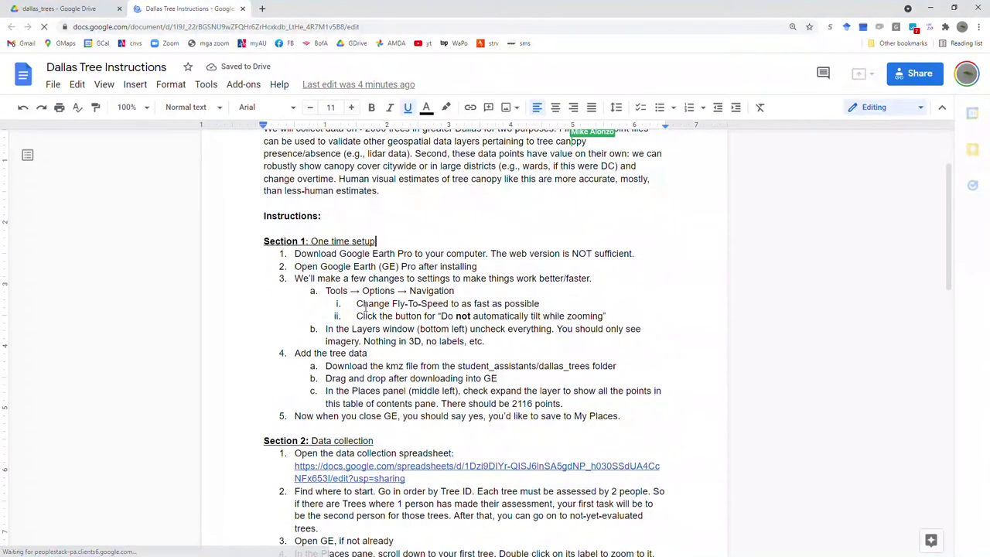
Step: Go through the Section 1 setup steps (download, open, navigation settings), then bring up Google Earth Pro
{"action": "left_click_drag", "start_coordinate": [266, 240], "coordinate": [657, 402]}
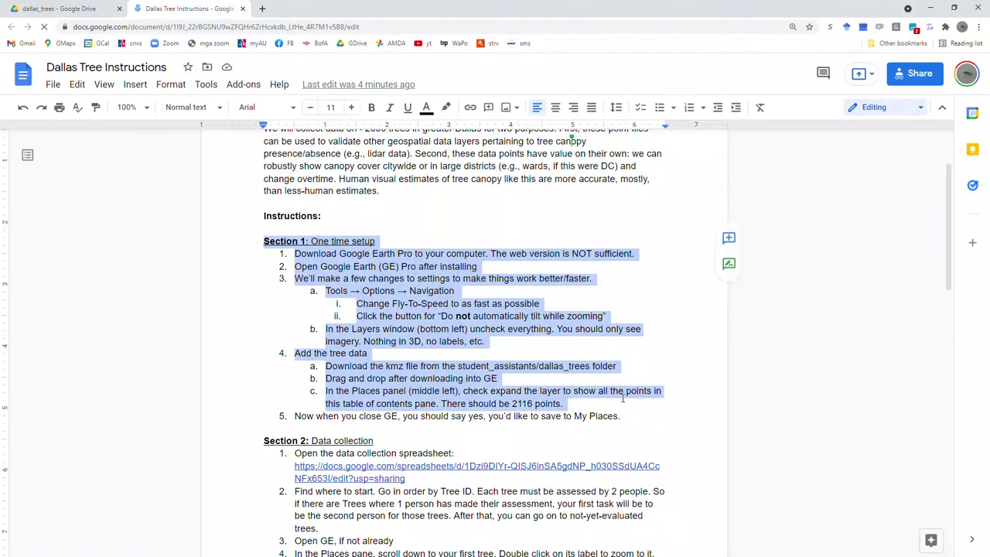
{"action": "left_click", "coordinate": [641, 408]}
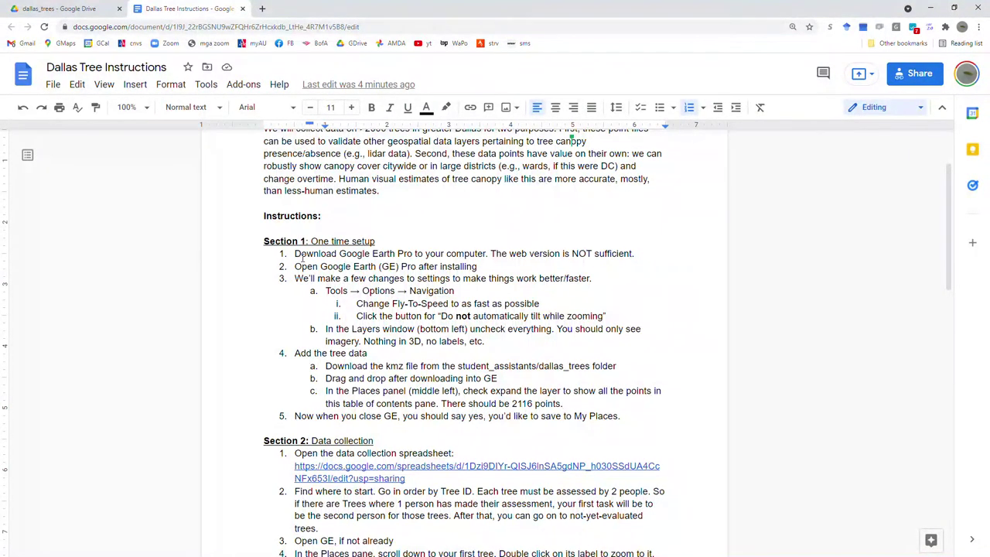
{"action": "left_click_drag", "start_coordinate": [295, 255], "coordinate": [369, 257]}
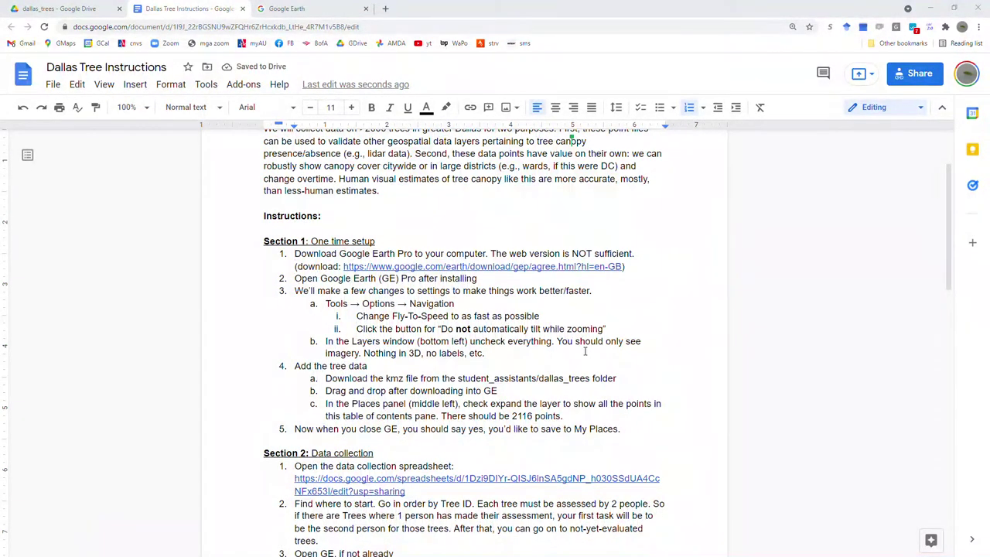
{"action": "left_click", "coordinate": [585, 351]}
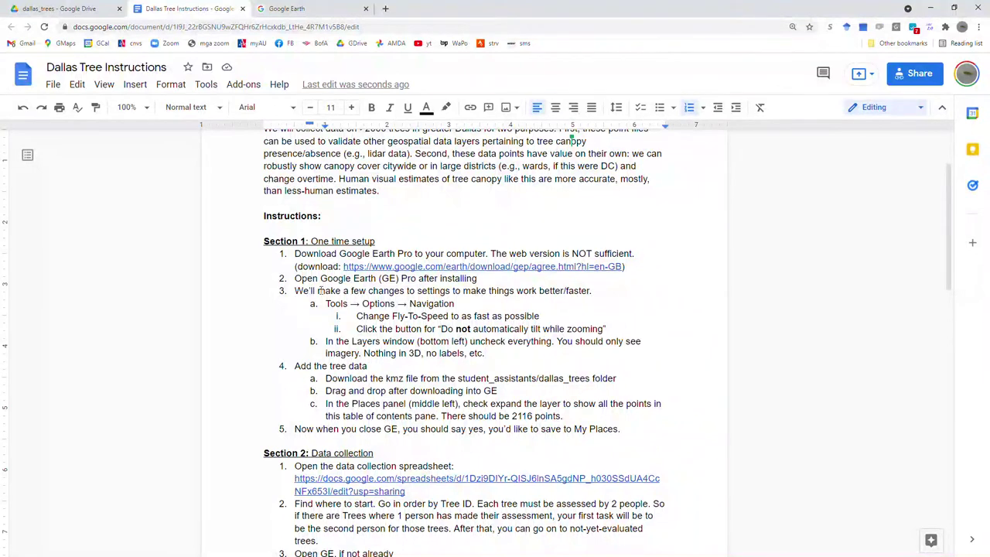
{"action": "left_click_drag", "start_coordinate": [294, 279], "coordinate": [453, 280]}
{"action": "left_click", "coordinate": [442, 303]}
{"action": "left_click_drag", "start_coordinate": [302, 291], "coordinate": [453, 329]}
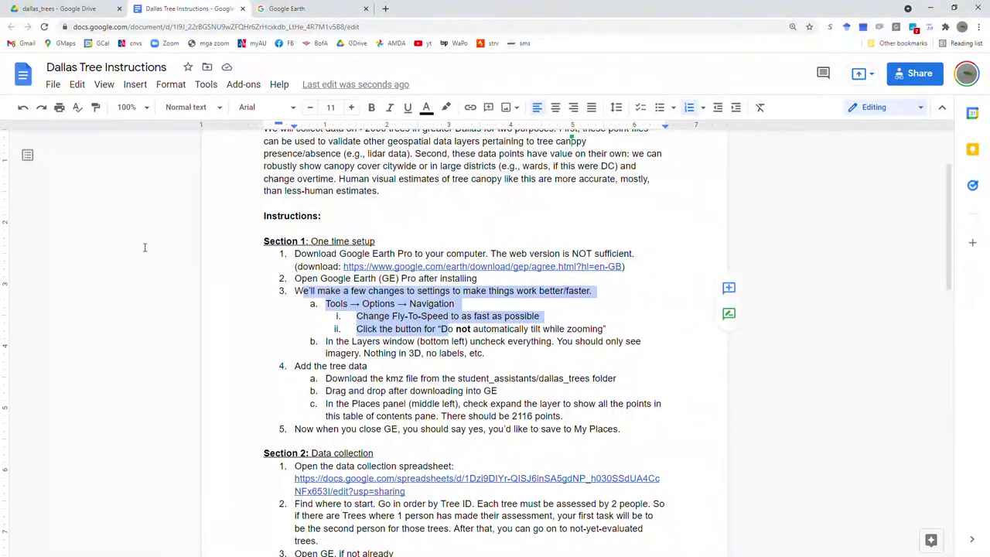
{"action": "key", "text": "alt+Tab"}
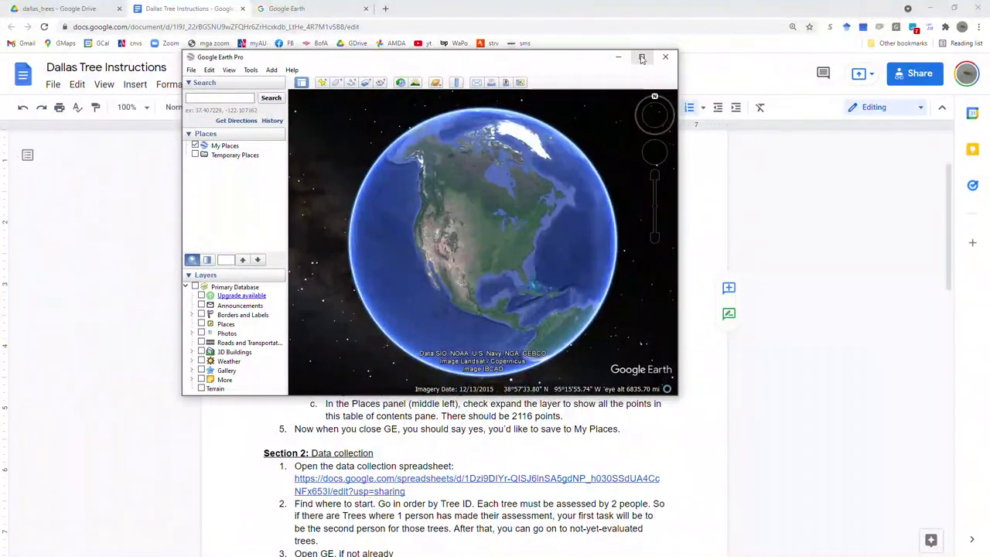
Step: Maximize Google Earth Pro and set the Navigation Fly-To speed to about 4.6
{"action": "left_click", "coordinate": [642, 58]}
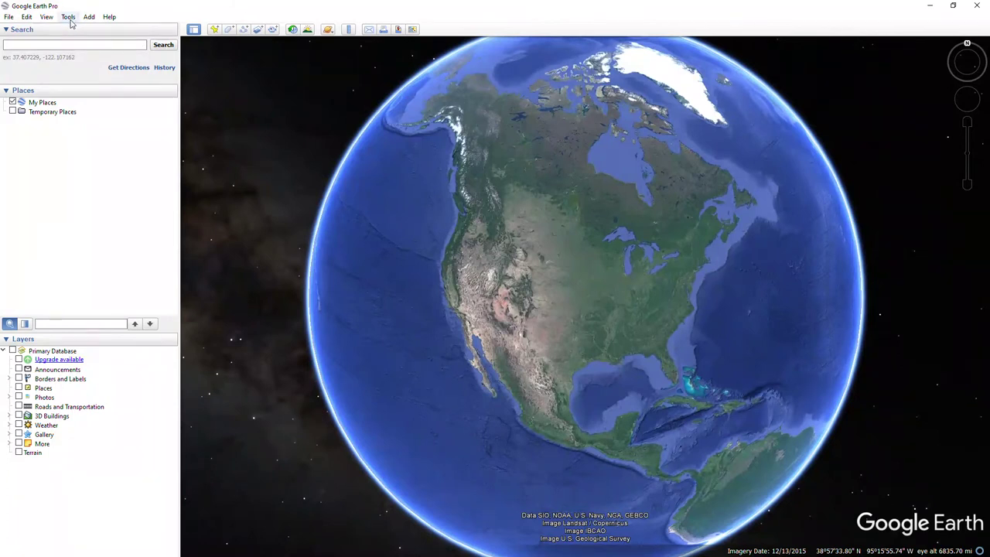
{"action": "left_click", "coordinate": [70, 17]}
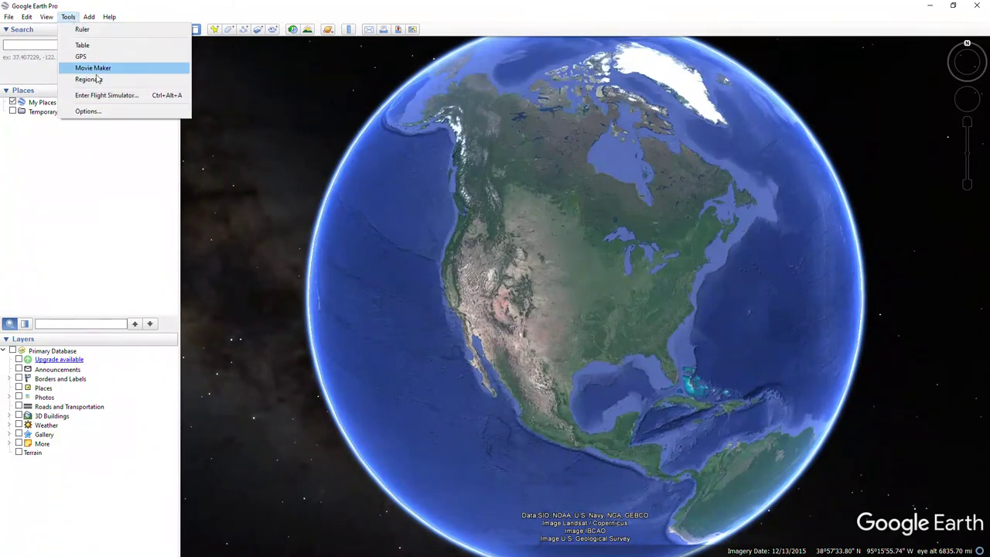
{"action": "left_click", "coordinate": [96, 112]}
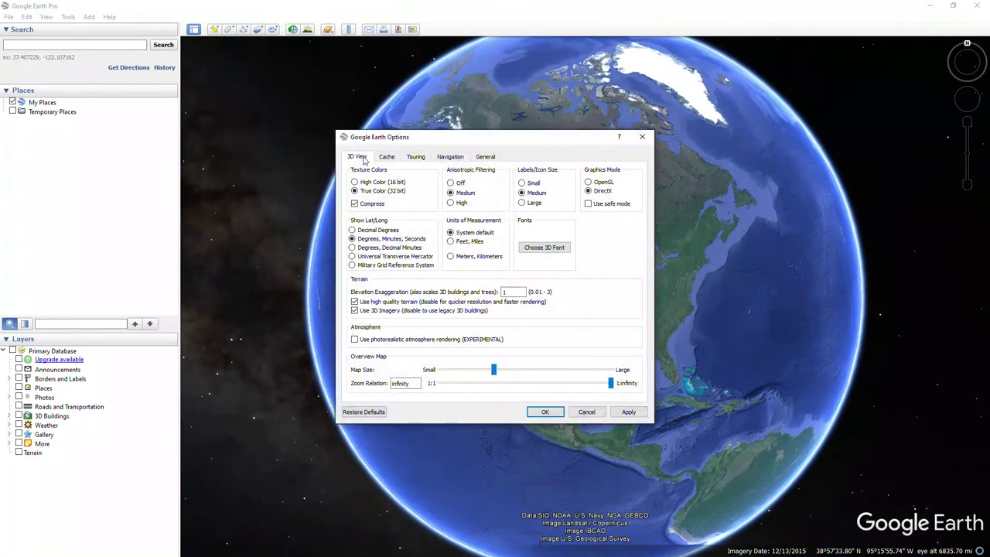
{"action": "left_click", "coordinate": [451, 158]}
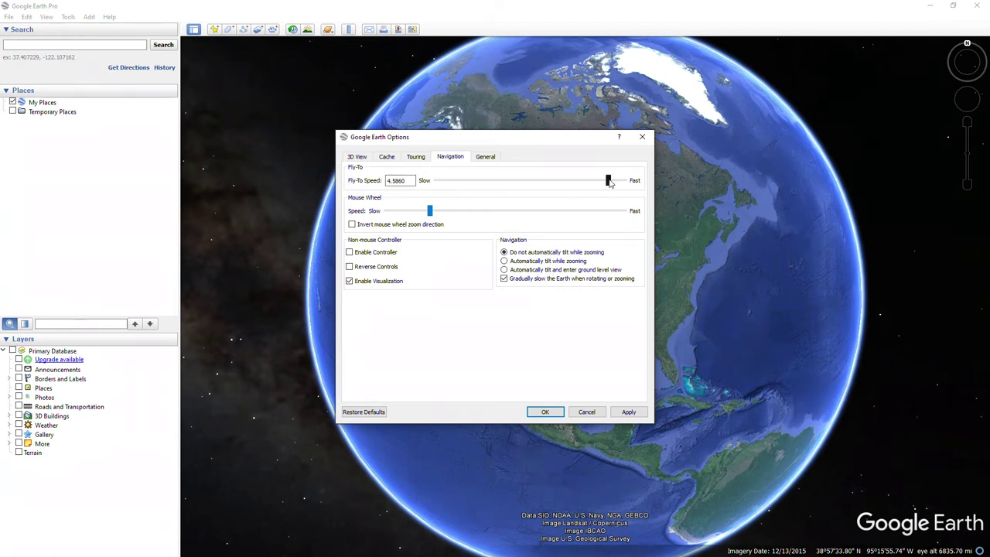
{"action": "mouse_move", "coordinate": [609, 181]}
{"action": "left_mouse_down"}
{"action": "mouse_move", "coordinate": [622, 180]}
{"action": "mouse_move", "coordinate": [611, 181]}
{"action": "left_mouse_up"}
{"action": "left_click", "coordinate": [546, 411]}
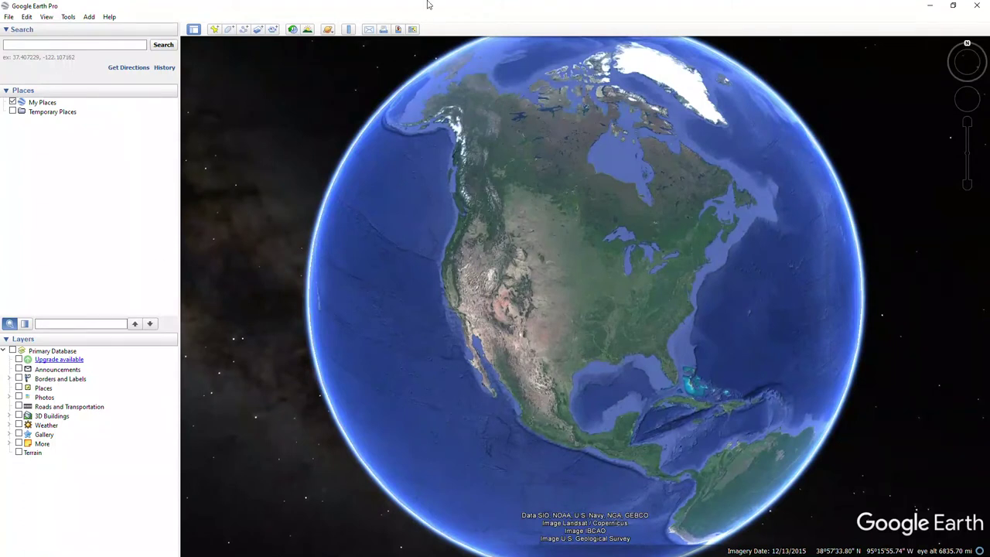
Step: Restore Google Earth to a window and review the Add the tree data steps
{"action": "double_click", "coordinate": [427, 5]}
{"action": "left_click", "coordinate": [364, 390]}
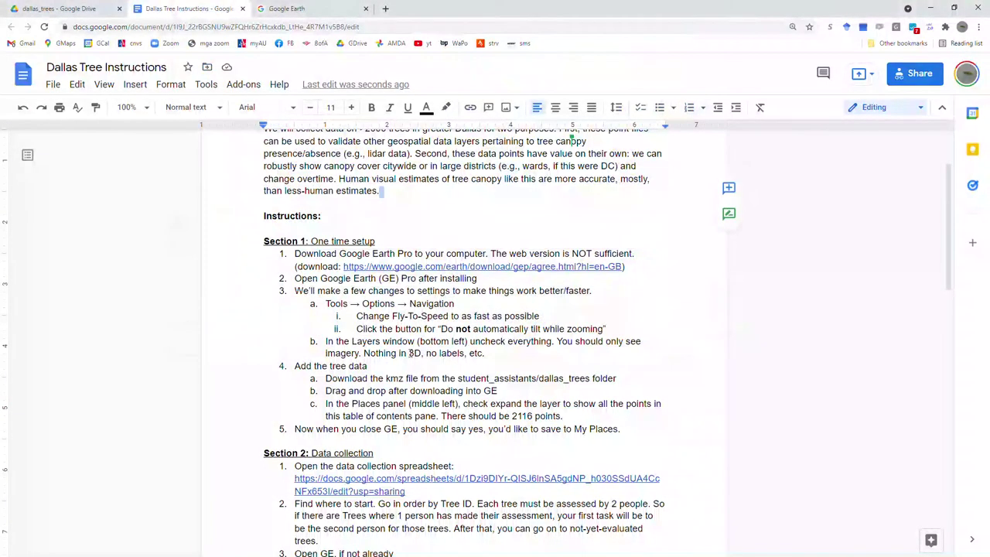
{"action": "left_click_drag", "start_coordinate": [297, 370], "coordinate": [601, 422]}
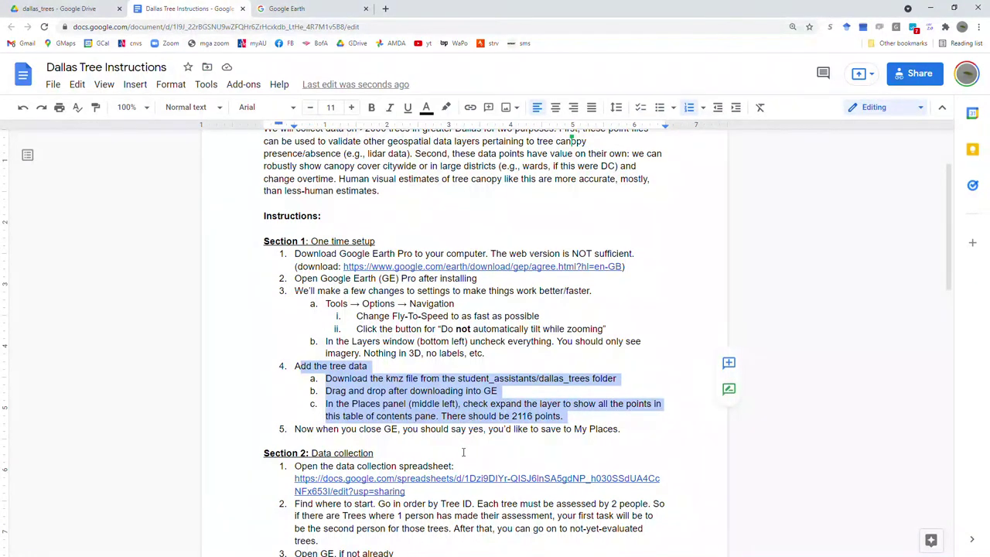
{"action": "left_click", "coordinate": [433, 403]}
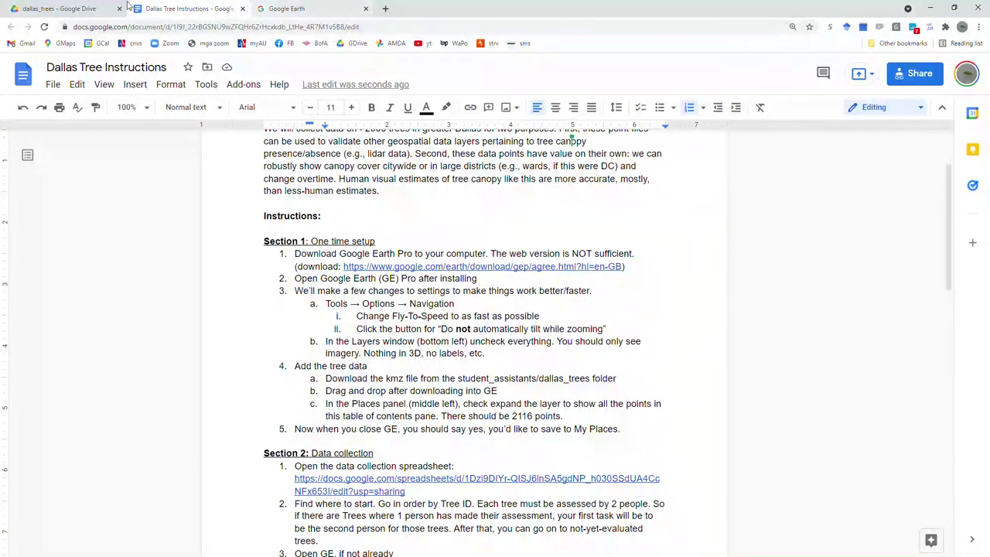
Step: Select Dallas_Random_Points.kmz in the dallas_trees Drive folder and re-maximize Google Earth Pro
{"action": "left_click", "coordinate": [103, 4]}
{"action": "left_click", "coordinate": [235, 214]}
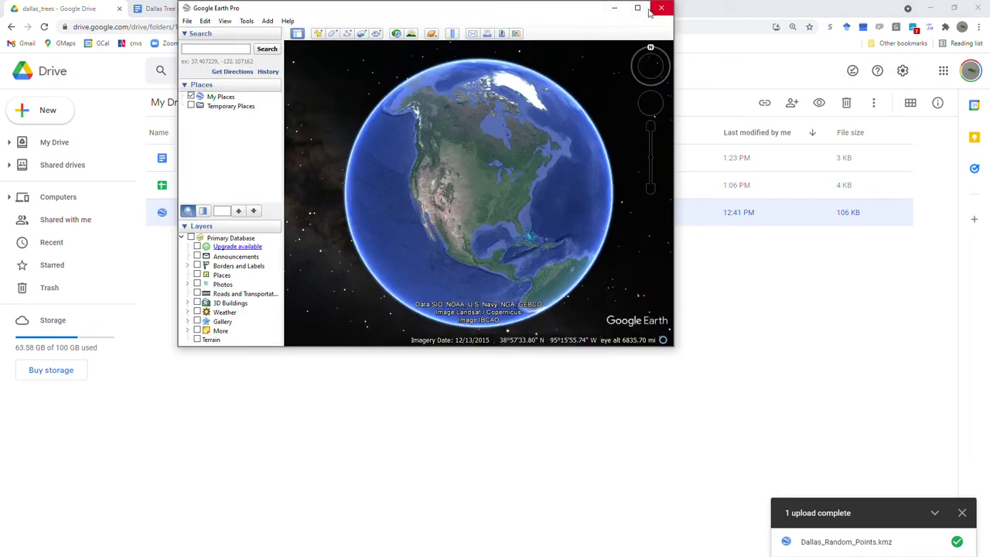
{"action": "left_click", "coordinate": [637, 8]}
Step: Load Dallas_Random_Points.kmz onto the globe, expand DC New Random Points, and fly to point 1
{"action": "key", "text": "alt+Tab"}
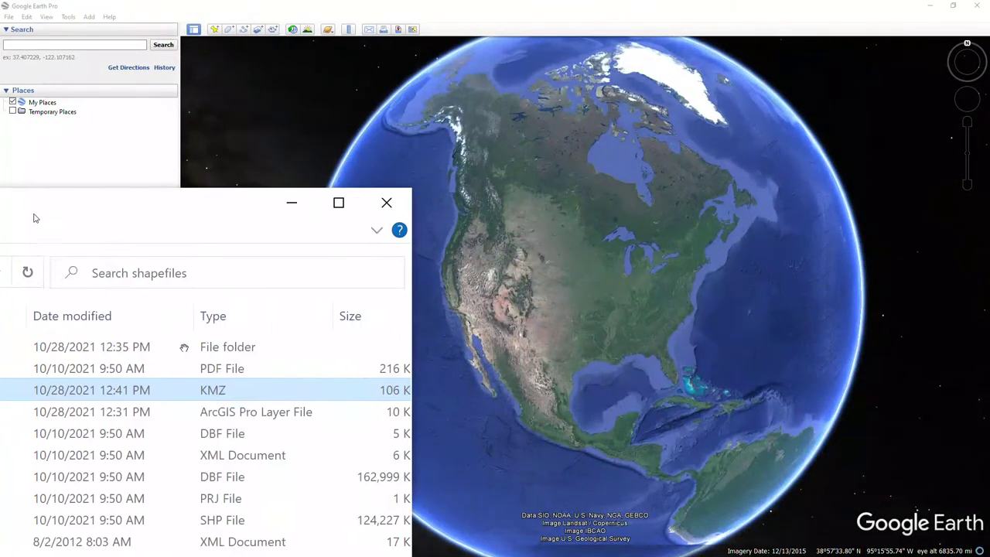
{"action": "left_click_drag", "start_coordinate": [231, 283], "coordinate": [637, 304]}
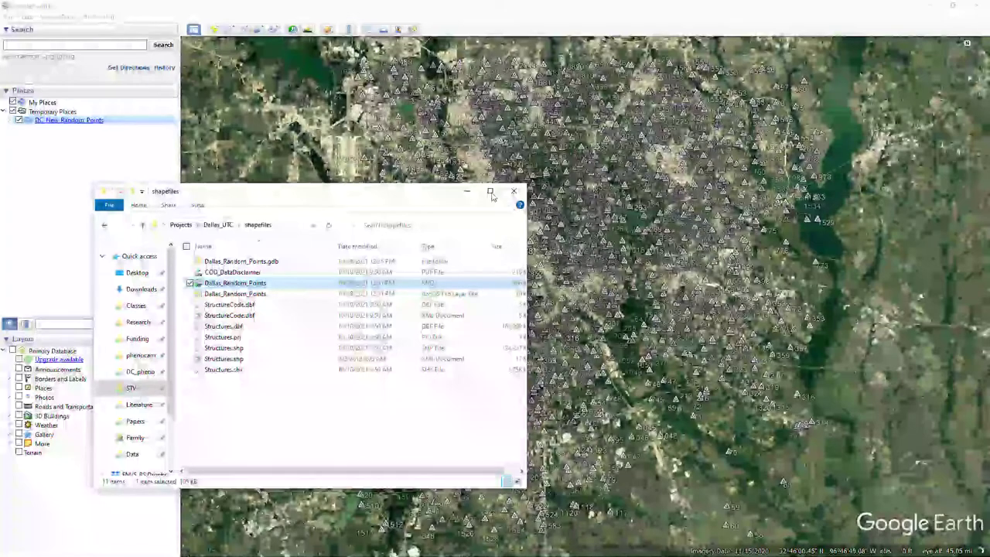
{"action": "left_click", "coordinate": [466, 190]}
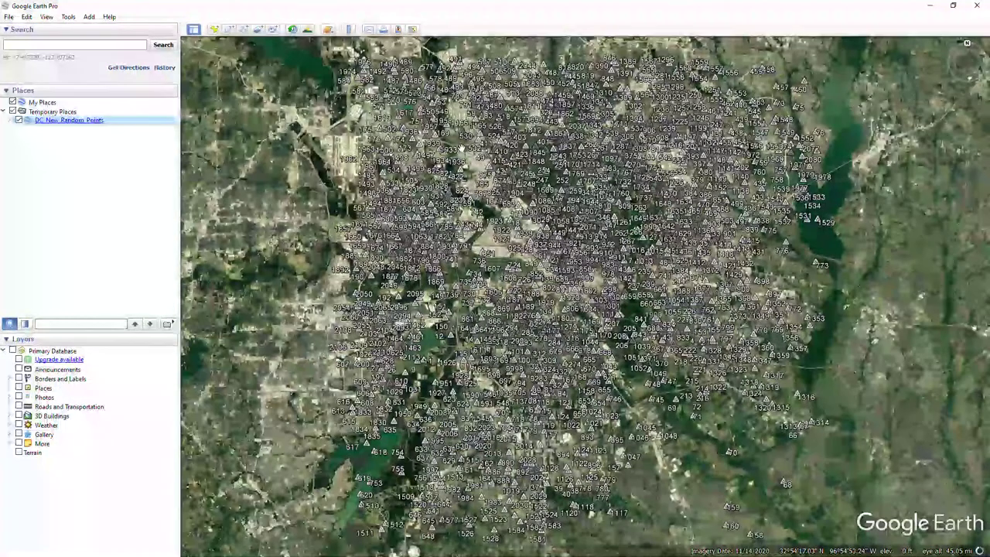
{"action": "left_click", "coordinate": [8, 119]}
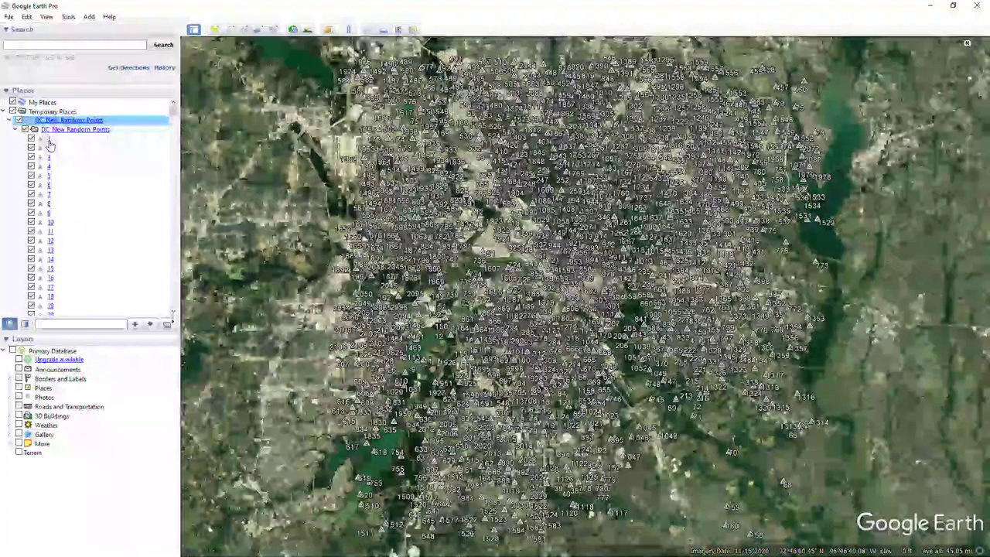
{"action": "double_click", "coordinate": [48, 140]}
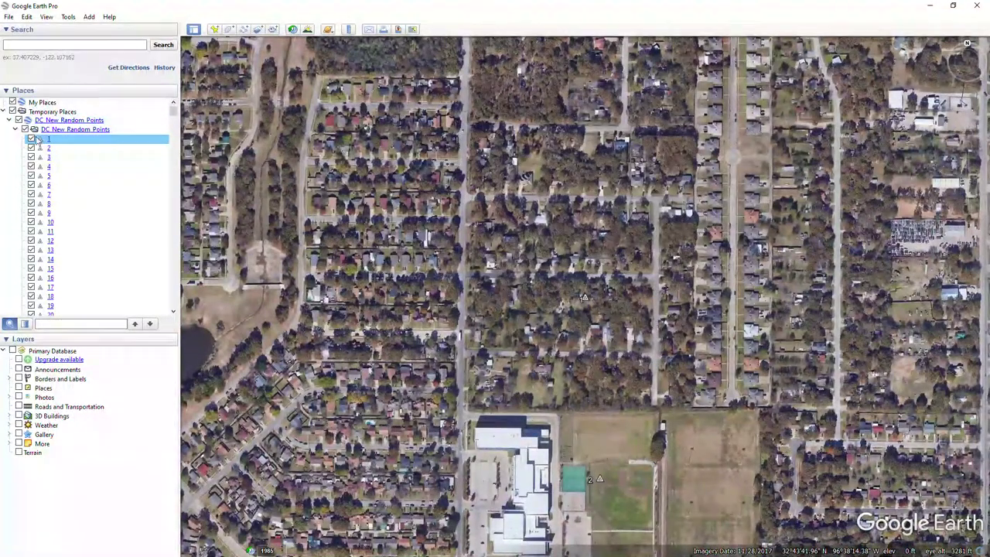
Step: Zoom in on tree point 1, then open the Dallas Trees Data Collection spreadsheet from Drive
{"action": "left_click", "coordinate": [42, 148]}
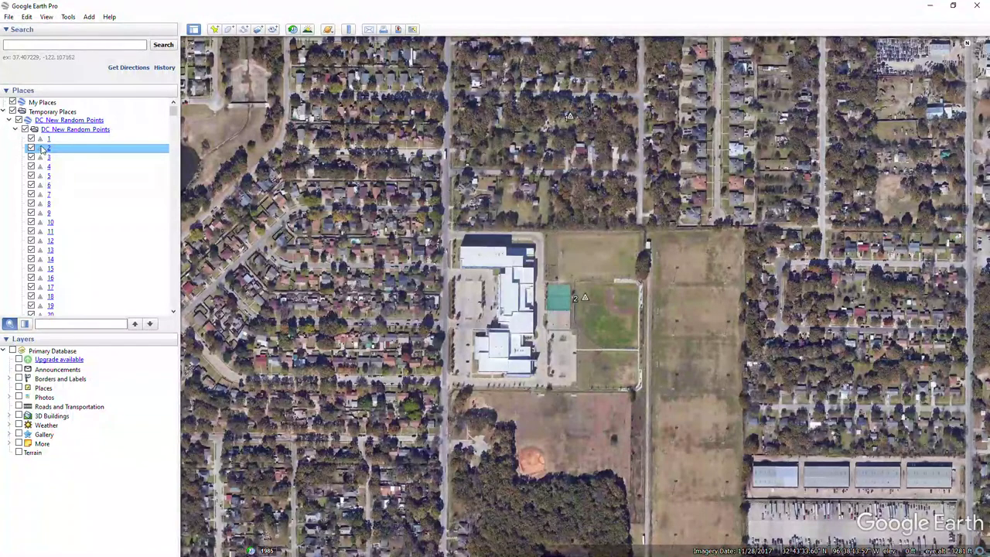
{"action": "double_click", "coordinate": [45, 139]}
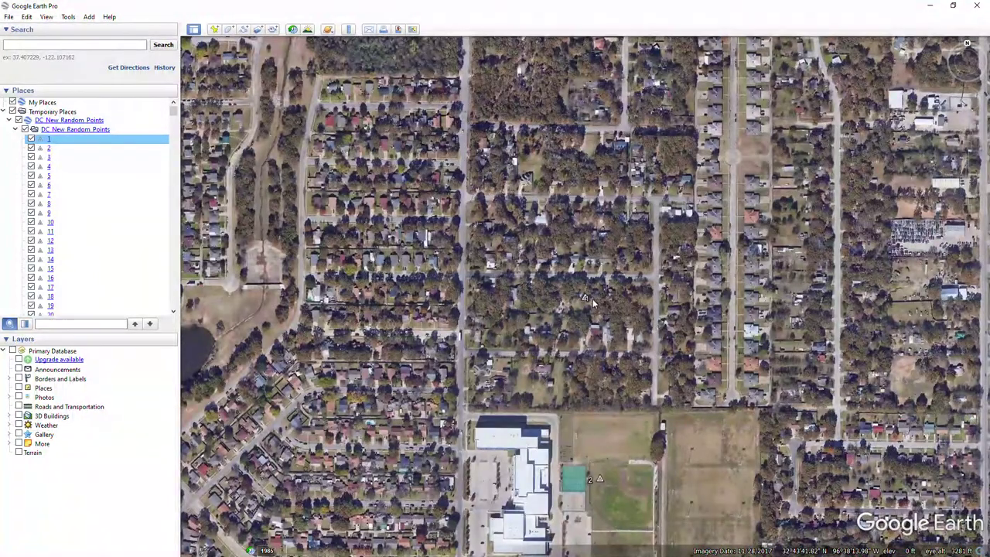
{"action": "scroll", "coordinate": [596, 303], "scroll_direction": "up", "scroll_amount": 4}
{"action": "scroll", "coordinate": [586, 300], "scroll_direction": "up", "scroll_amount": 5}
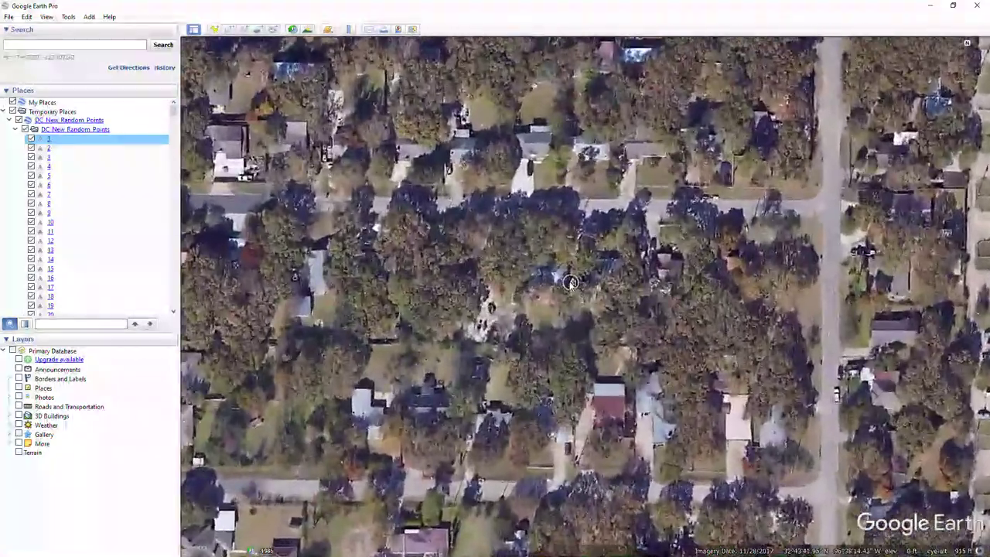
{"action": "scroll", "coordinate": [580, 285], "scroll_direction": "up", "scroll_amount": 2}
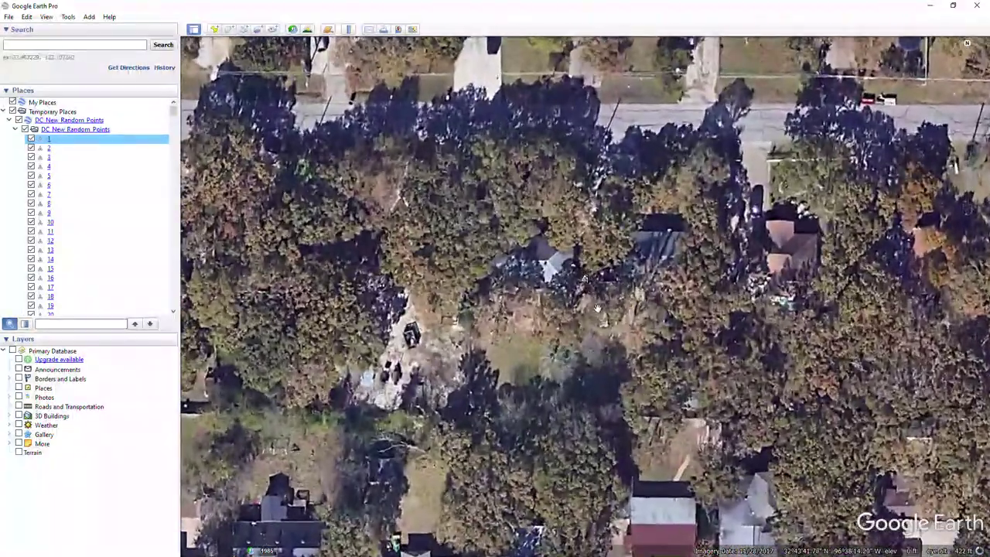
{"action": "scroll", "coordinate": [631, 246], "scroll_direction": "up", "scroll_amount": 3}
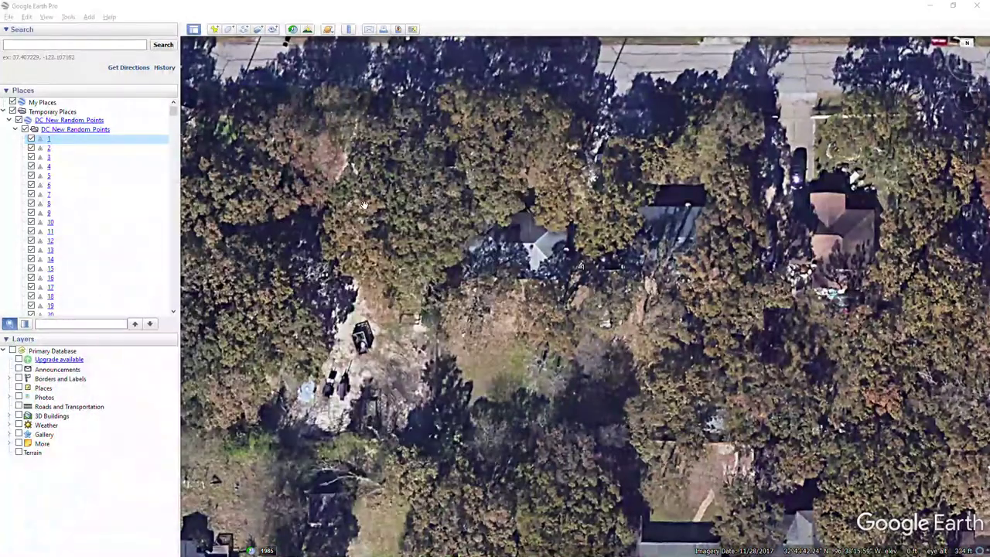
{"action": "key", "text": "alt+Tab"}
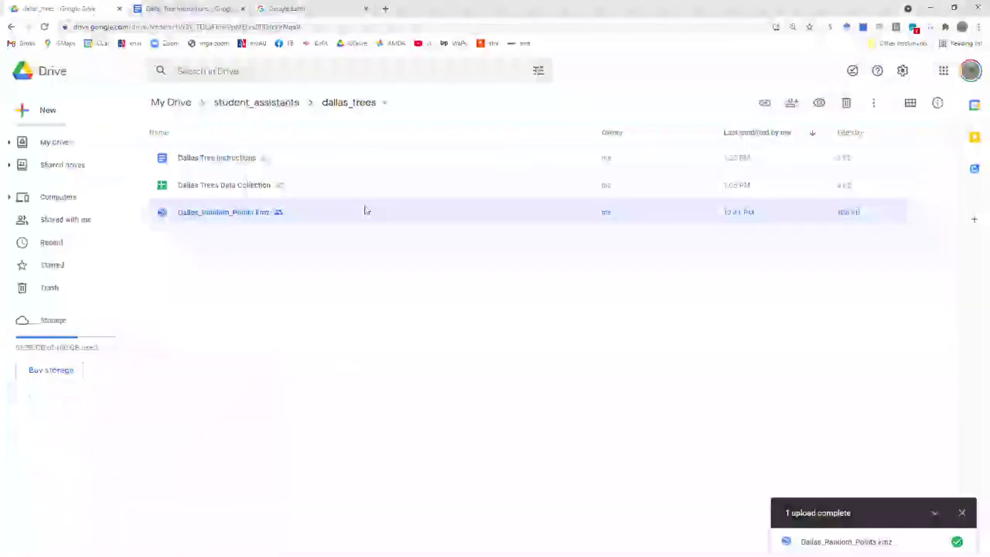
{"action": "double_click", "coordinate": [228, 186]}
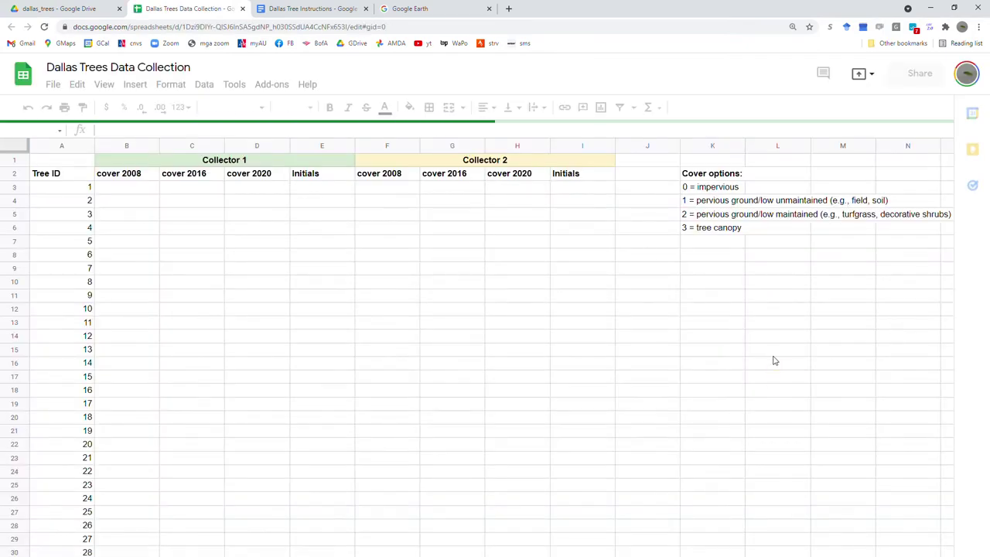
Step: Review the tree IDs 1–20 and the collectors' cover 2008, 2016 and 2020 headings
{"action": "left_click_drag", "start_coordinate": [77, 186], "coordinate": [69, 450]}
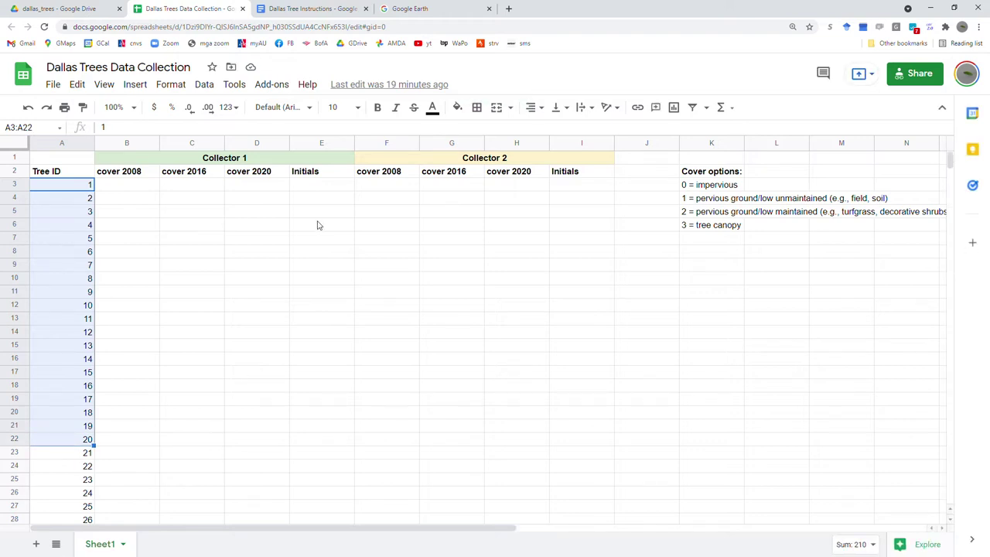
{"action": "left_click_drag", "start_coordinate": [291, 237], "coordinate": [304, 225]}
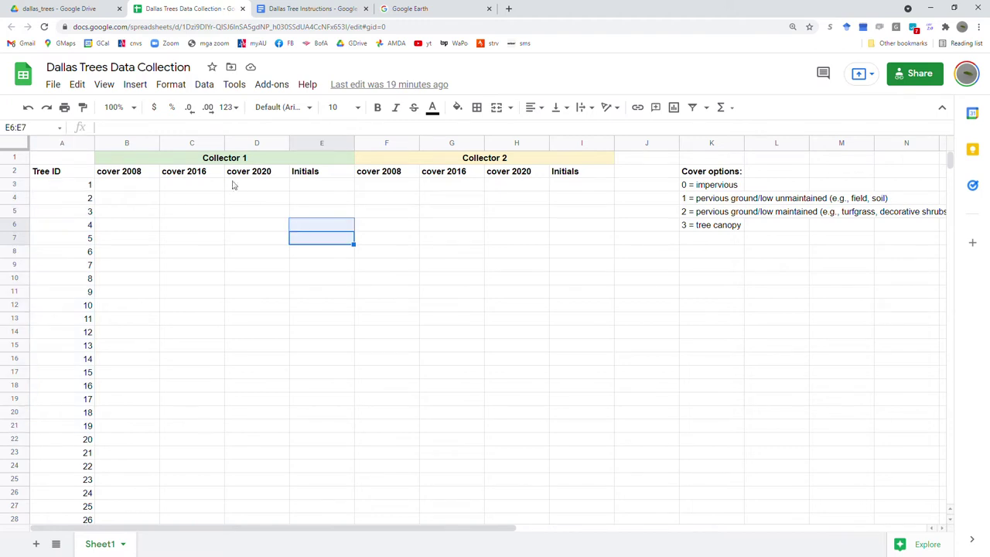
{"action": "left_click_drag", "start_coordinate": [222, 161], "coordinate": [612, 172]}
{"action": "left_click", "coordinate": [458, 236]}
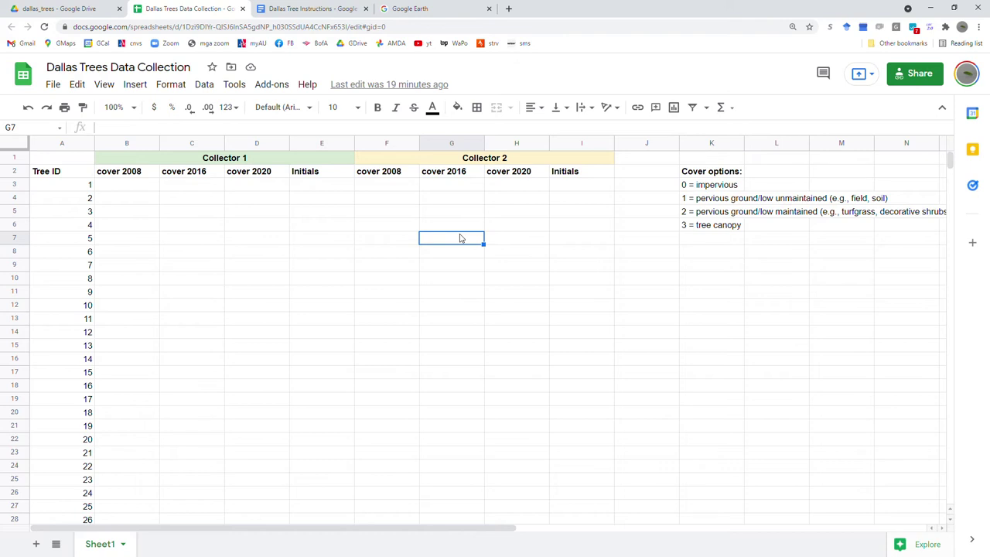
{"action": "left_click", "coordinate": [387, 320]}
{"action": "left_click_drag", "start_coordinate": [120, 175], "coordinate": [250, 177]}
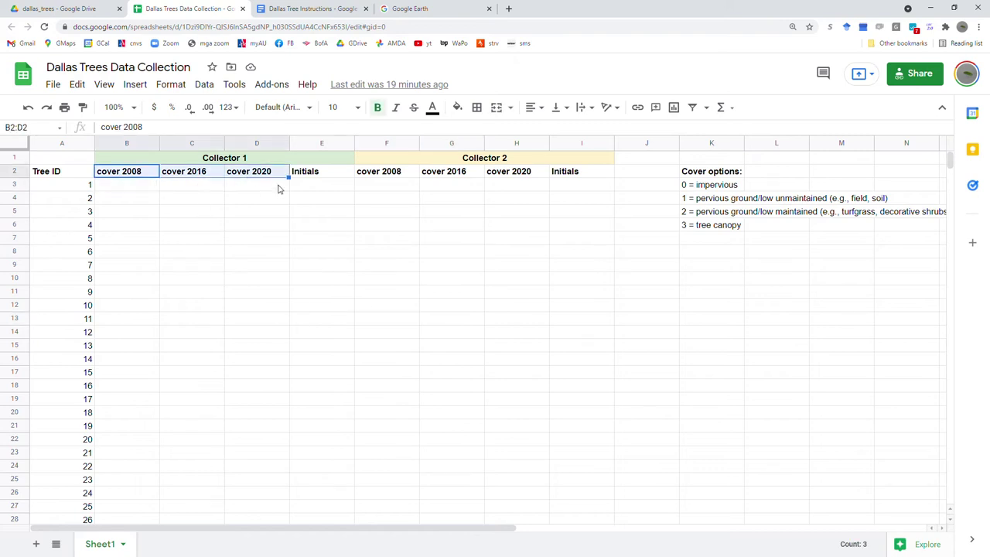
{"action": "left_click", "coordinate": [205, 219]}
{"action": "left_click_drag", "start_coordinate": [144, 177], "coordinate": [194, 173]}
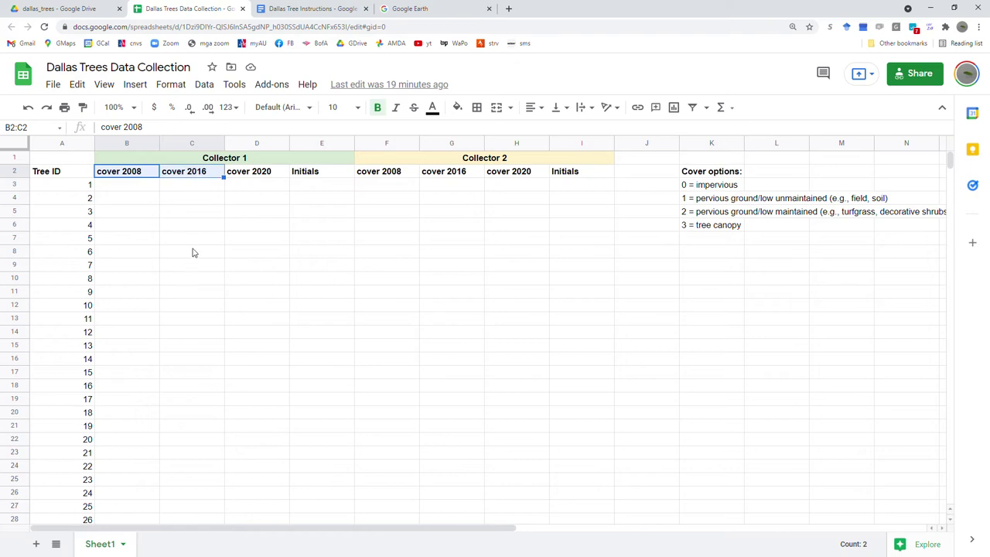
{"action": "left_click", "coordinate": [321, 226]}
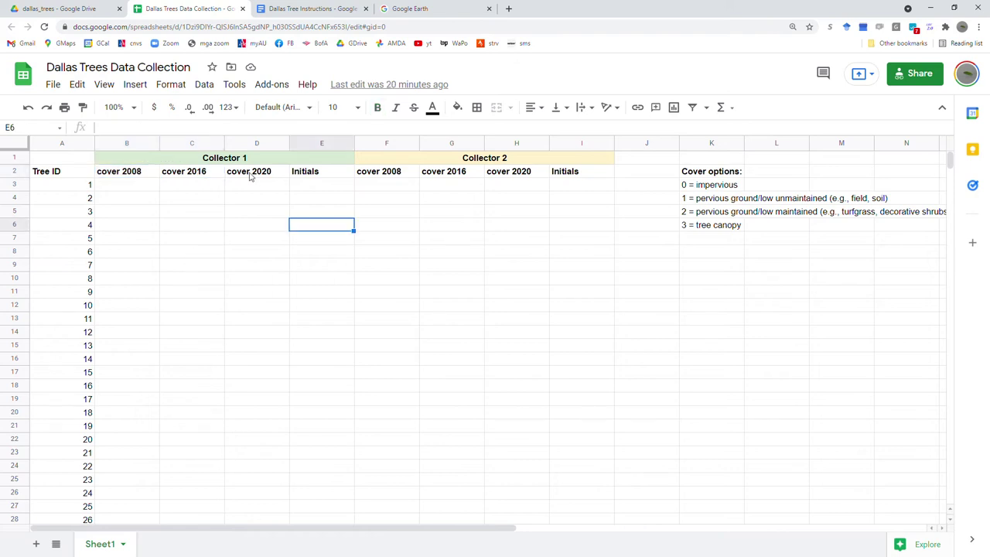
{"action": "left_click", "coordinate": [252, 175]}
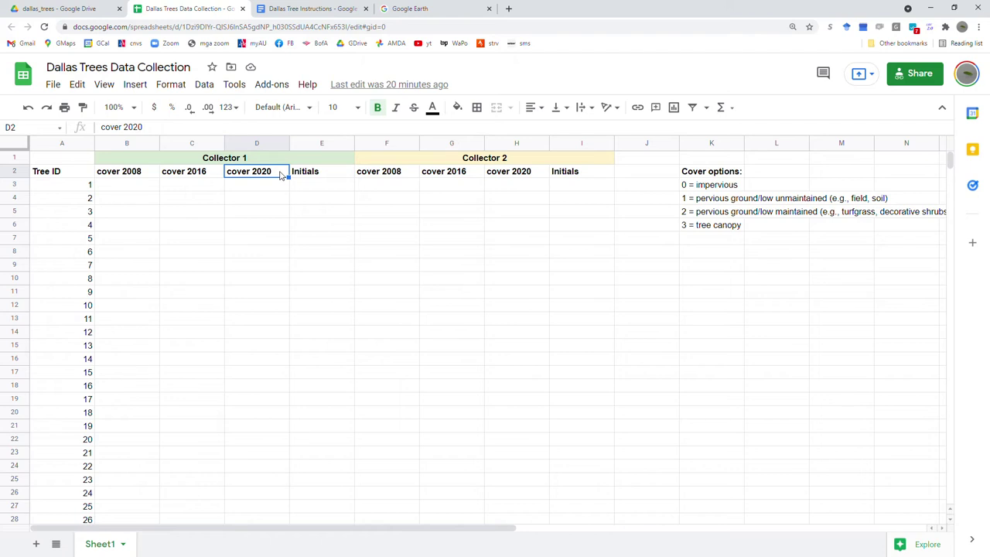
{"action": "left_click", "coordinate": [282, 242]}
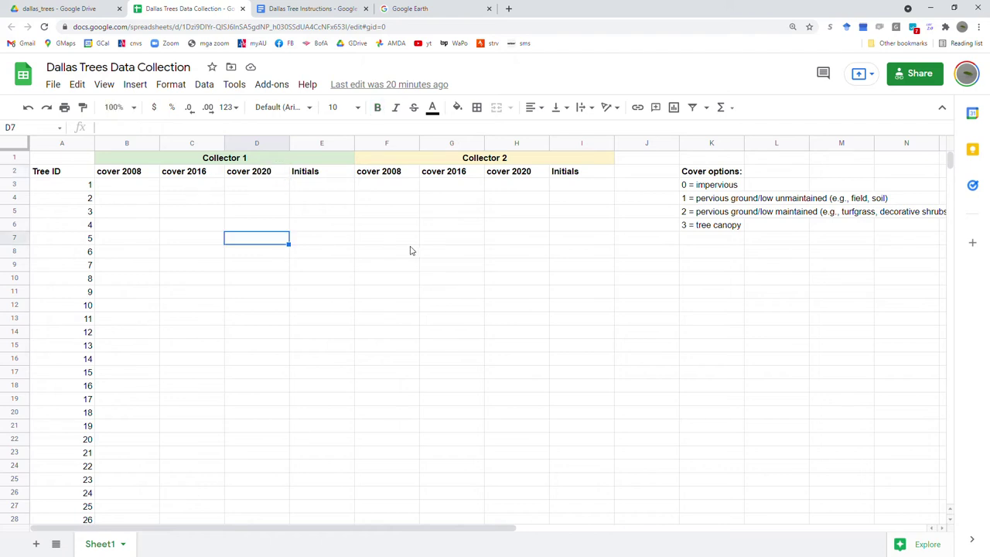
Step: Select the tree 1 row and bring up its row options menu
{"action": "left_click", "coordinate": [773, 264]}
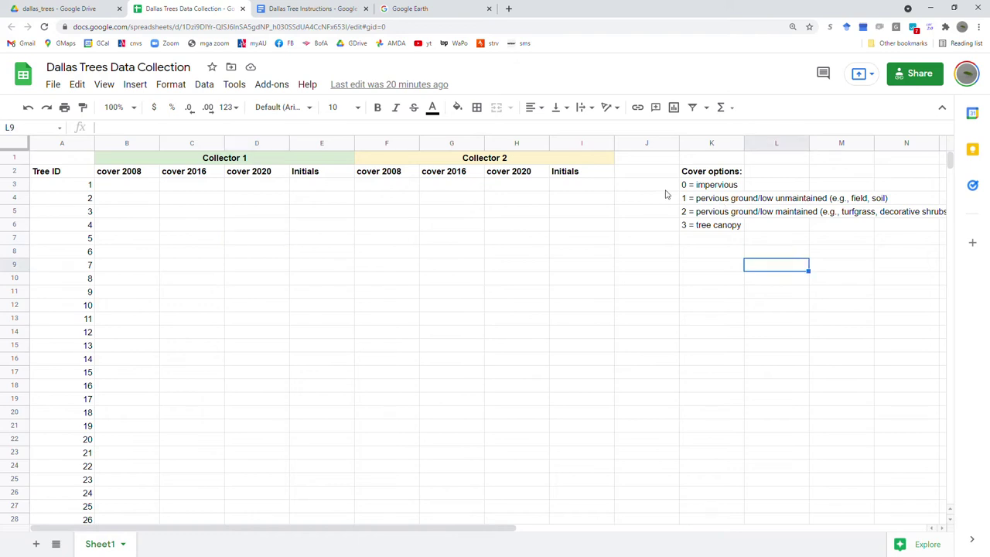
{"action": "left_click", "coordinate": [19, 201]}
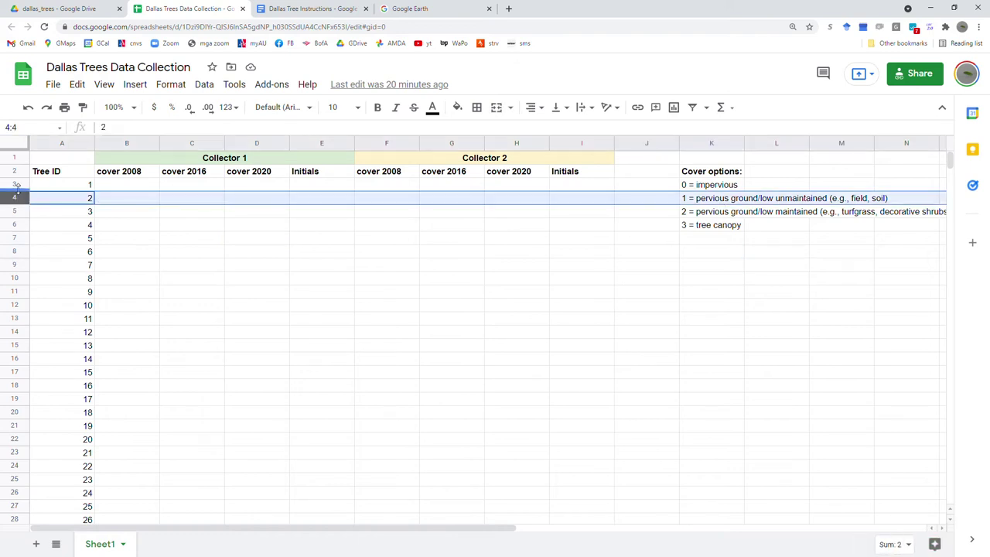
{"action": "right_click", "coordinate": [17, 184]}
Step: Insert an empty row above tree 1 and enter '-1 = can't be assessed' in K3
{"action": "left_click", "coordinate": [47, 261]}
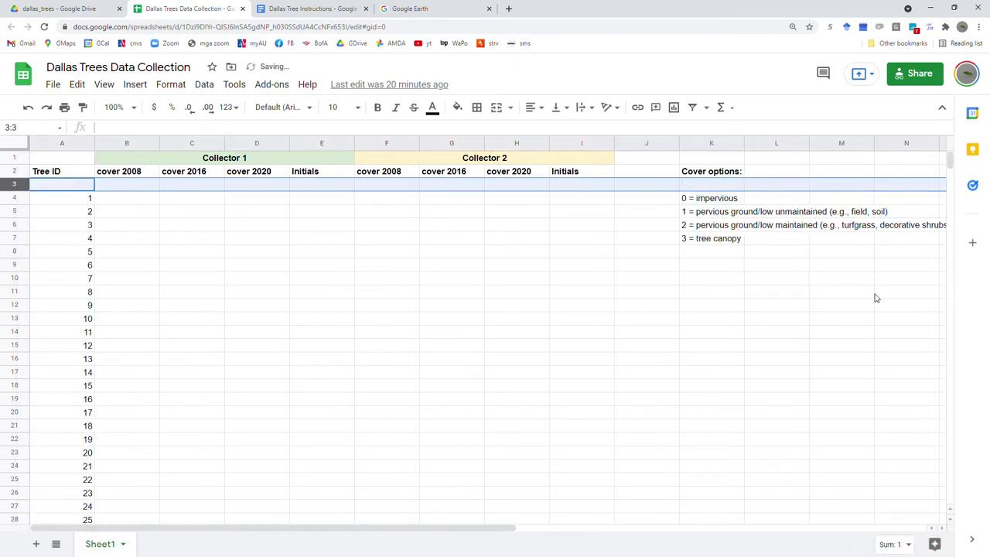
{"action": "left_click", "coordinate": [851, 292]}
{"action": "double_click", "coordinate": [694, 184]}
{"action": "type", "text": "-1 "}
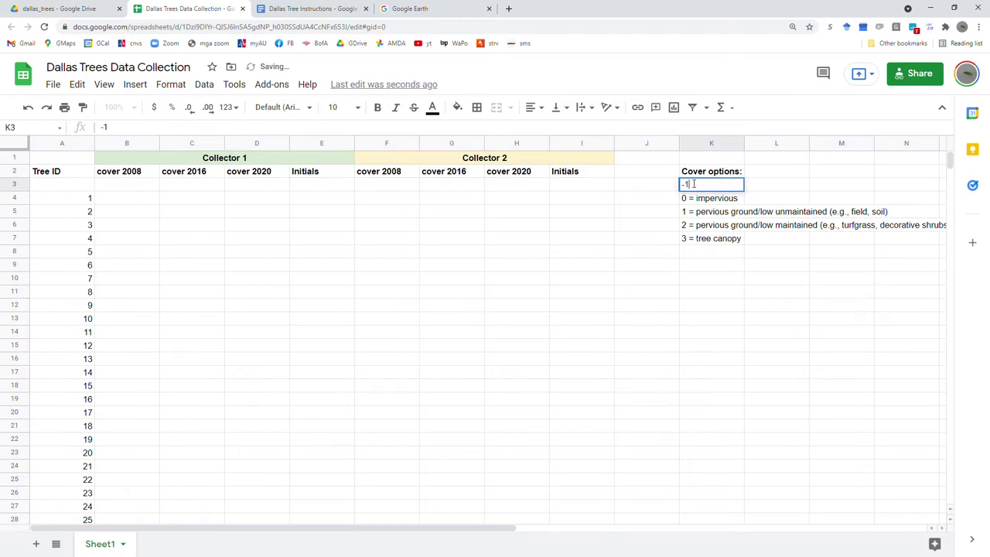
{"action": "type", "text": "= can't be assessed"}
{"action": "key", "text": "Return"}
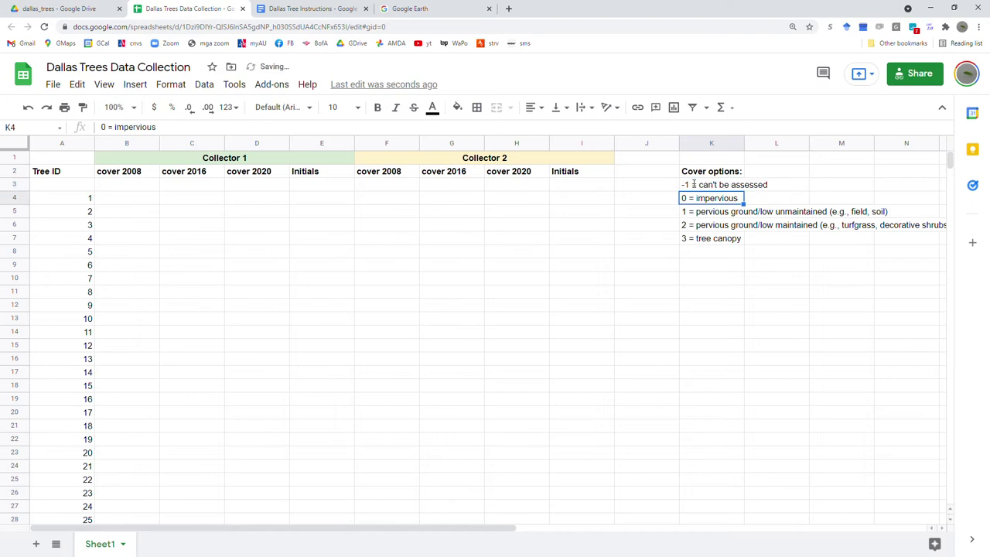
{"action": "left_click", "coordinate": [856, 293]}
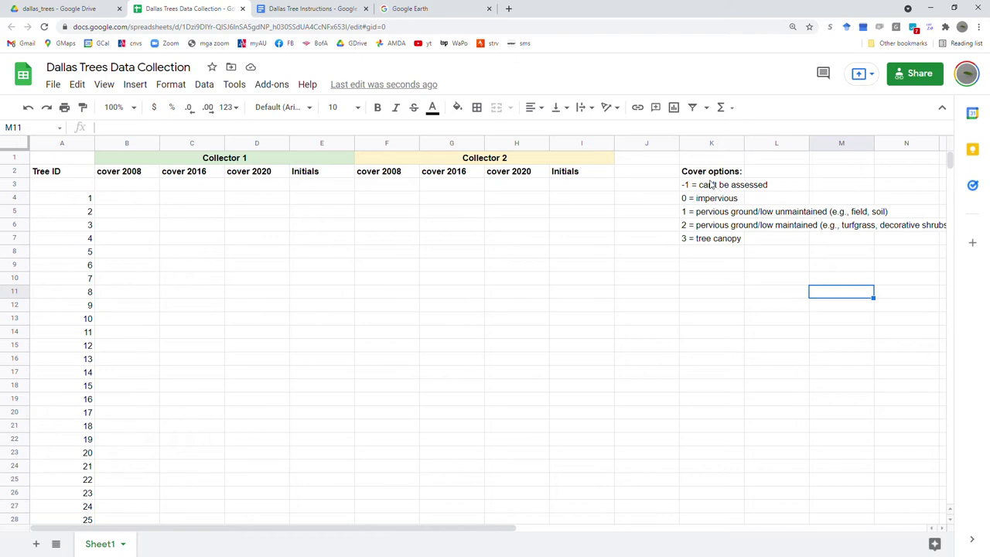
Step: Review cover codes 0–3 and tree 1's cover cells, then return to Google Earth Pro
{"action": "left_click", "coordinate": [710, 202]}
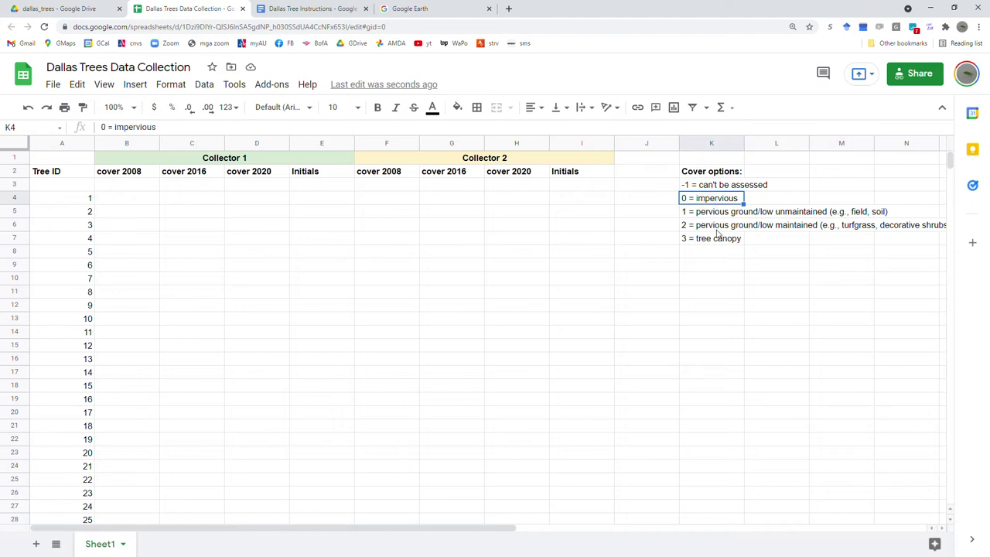
{"action": "left_click", "coordinate": [716, 212]}
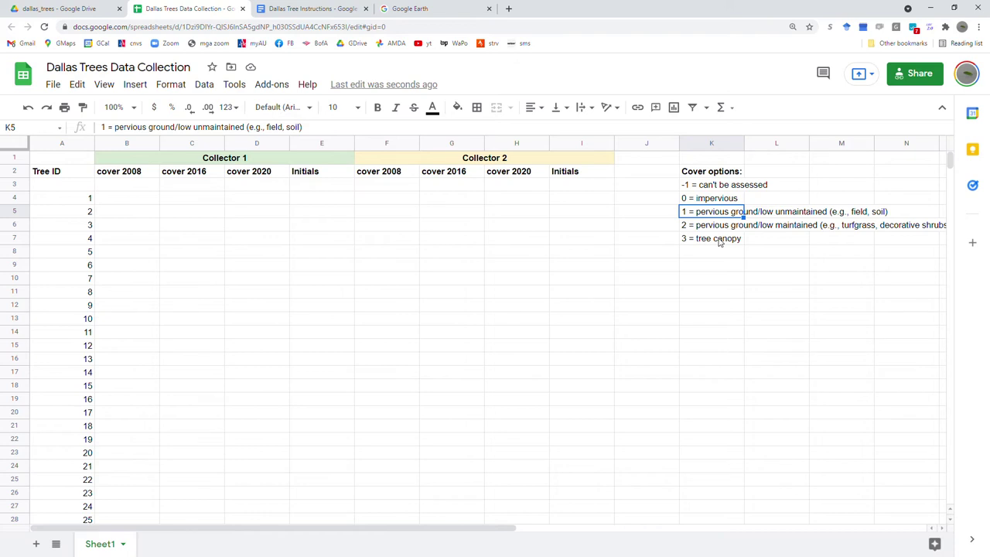
{"action": "left_click", "coordinate": [710, 225]}
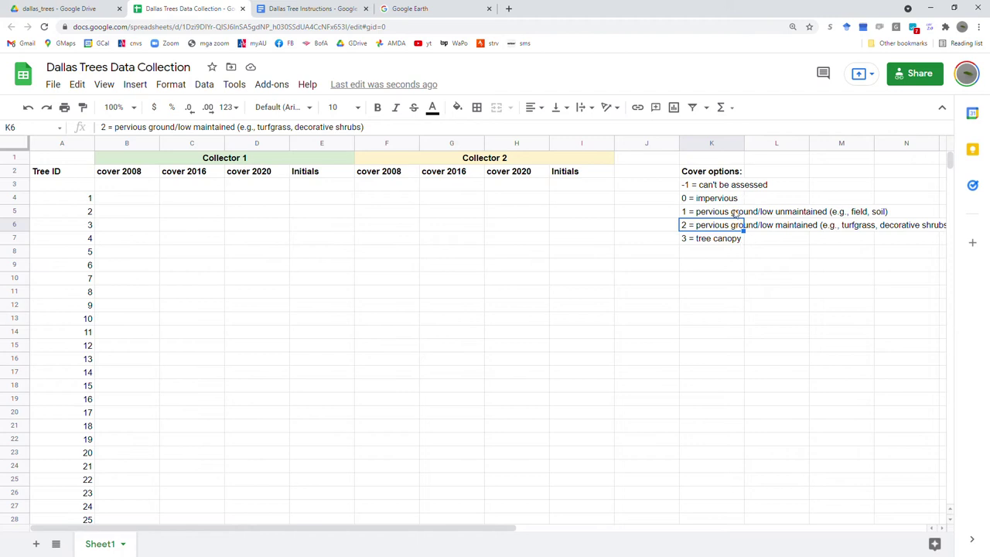
{"action": "left_click", "coordinate": [721, 244]}
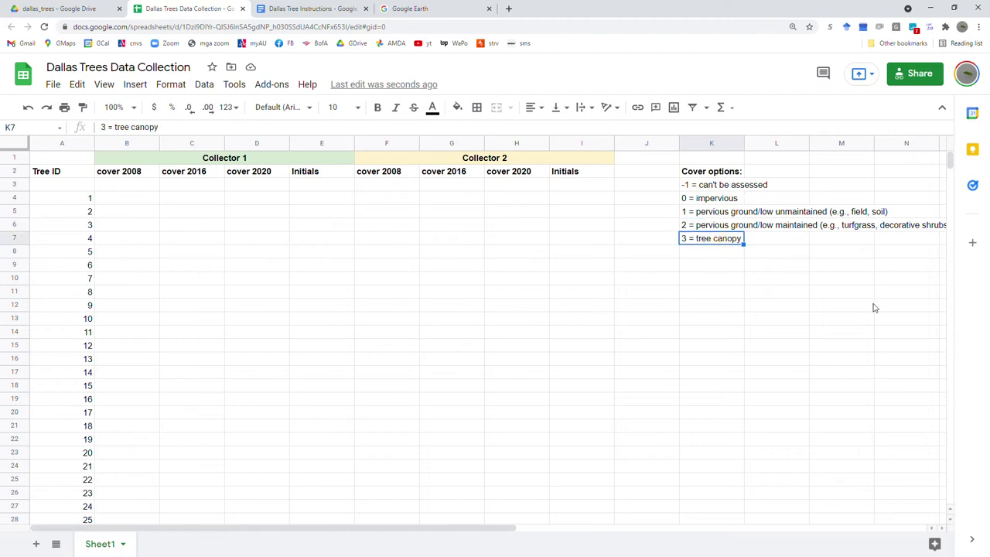
{"action": "left_click", "coordinate": [833, 254]}
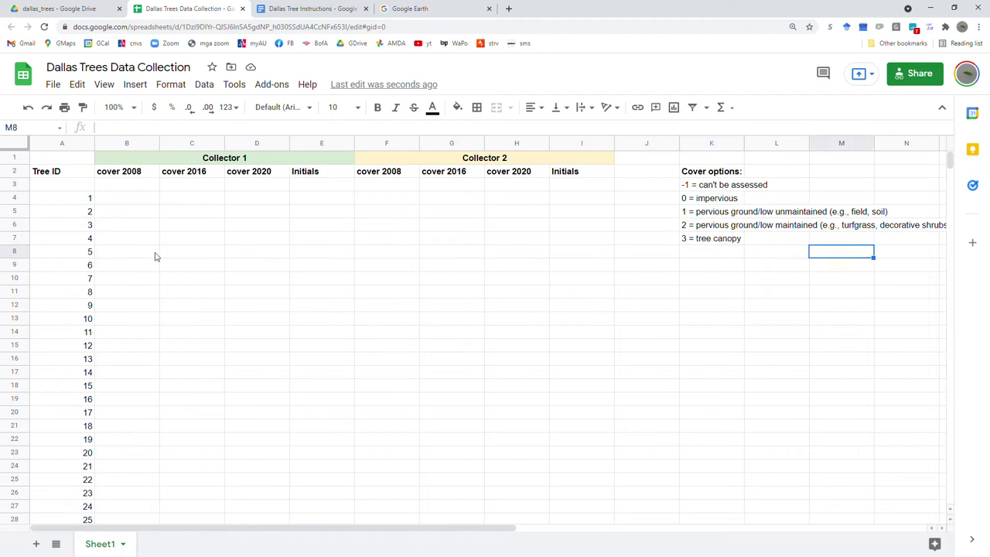
{"action": "left_click", "coordinate": [105, 203]}
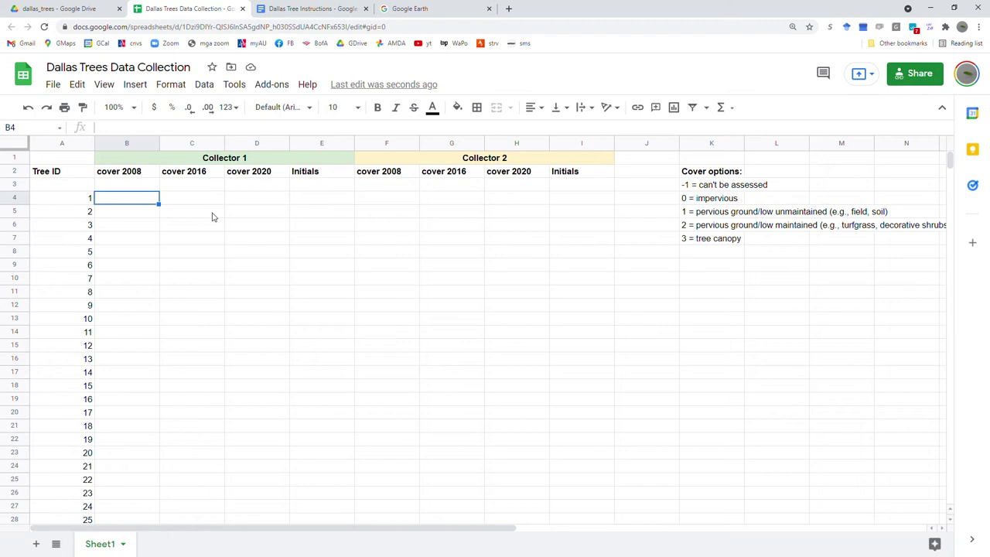
{"action": "left_click", "coordinate": [261, 199]}
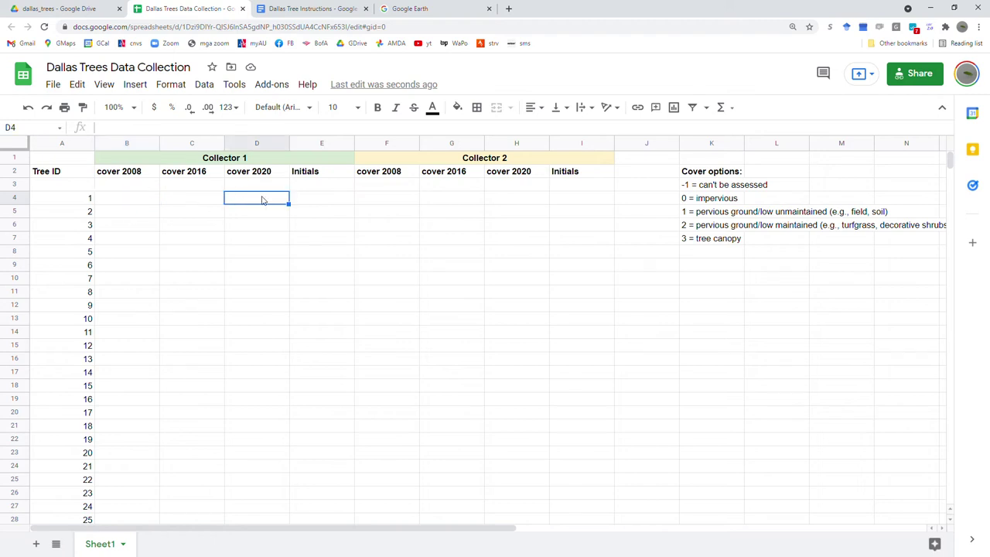
{"action": "key", "text": "alt+Tab"}
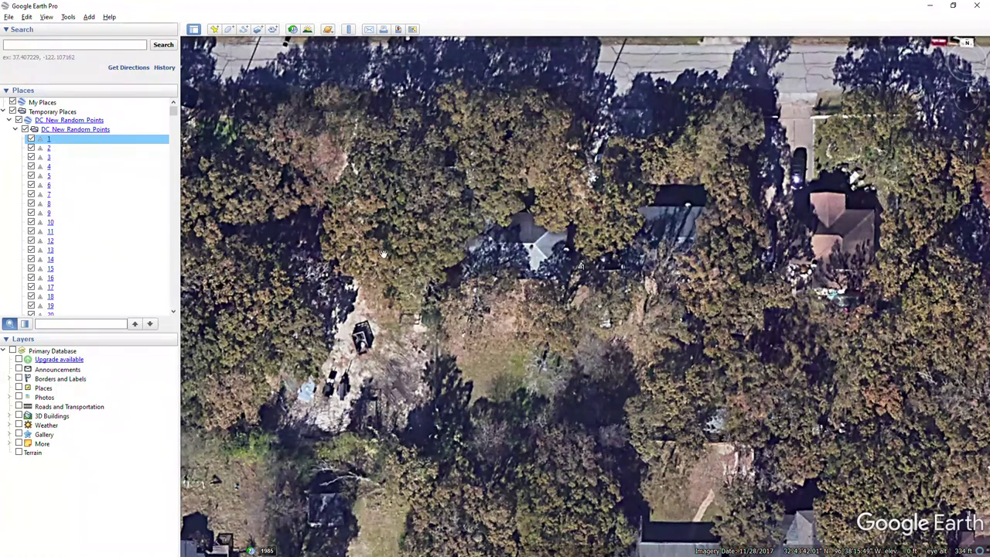
Step: Turn on historical imagery and step the slider from November 2020 back to May 2020
{"action": "left_click", "coordinate": [293, 31]}
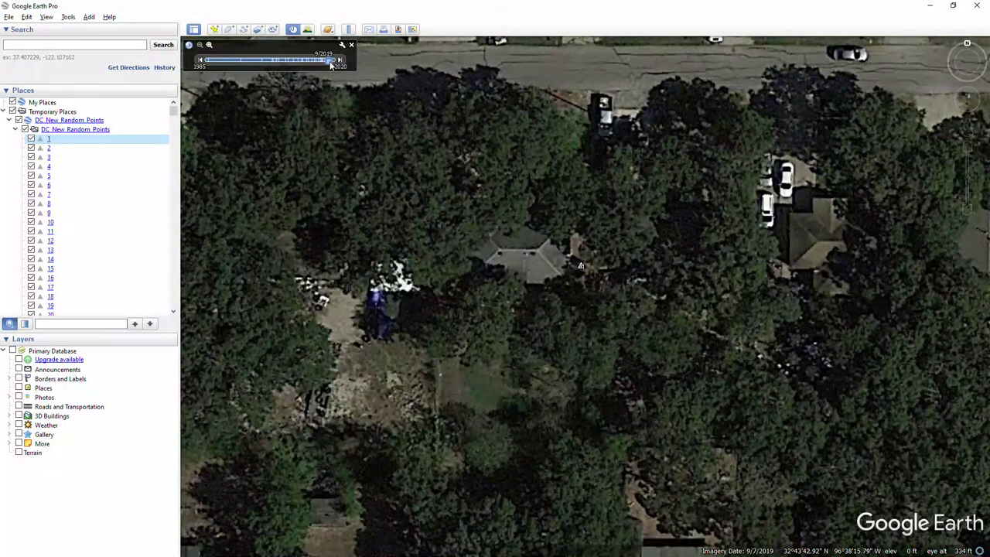
{"action": "left_click_drag", "start_coordinate": [330, 66], "coordinate": [327, 65]}
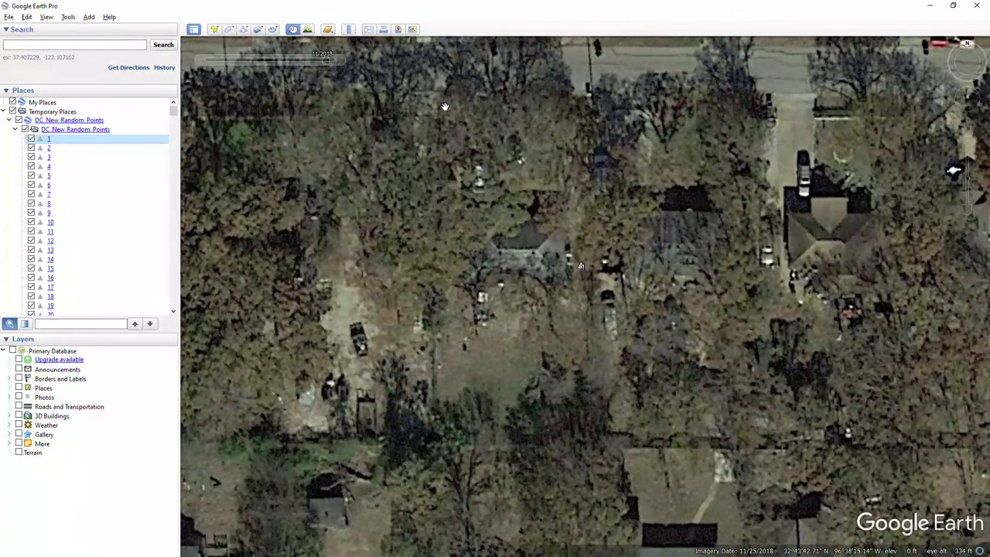
{"action": "mouse_move", "coordinate": [328, 65]}
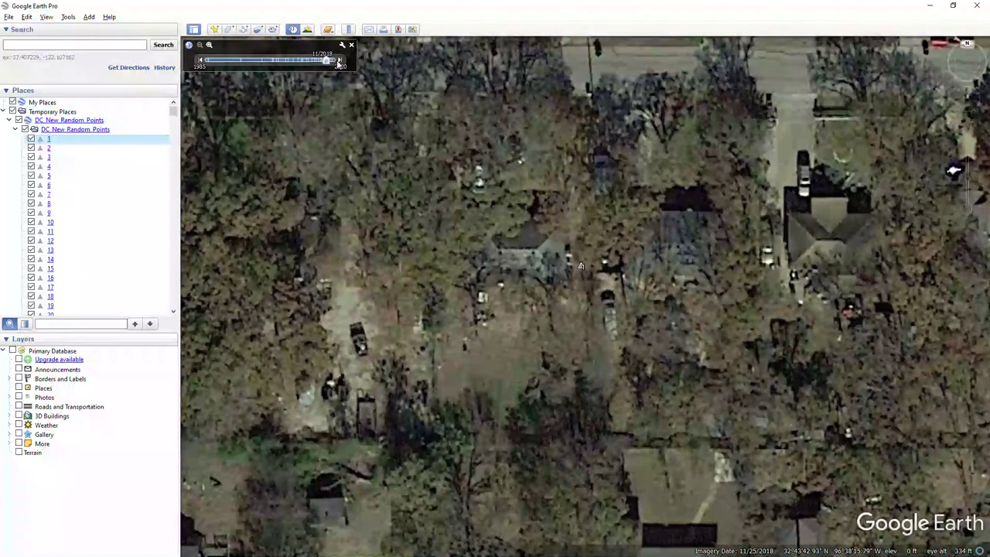
{"action": "left_click", "coordinate": [339, 61]}
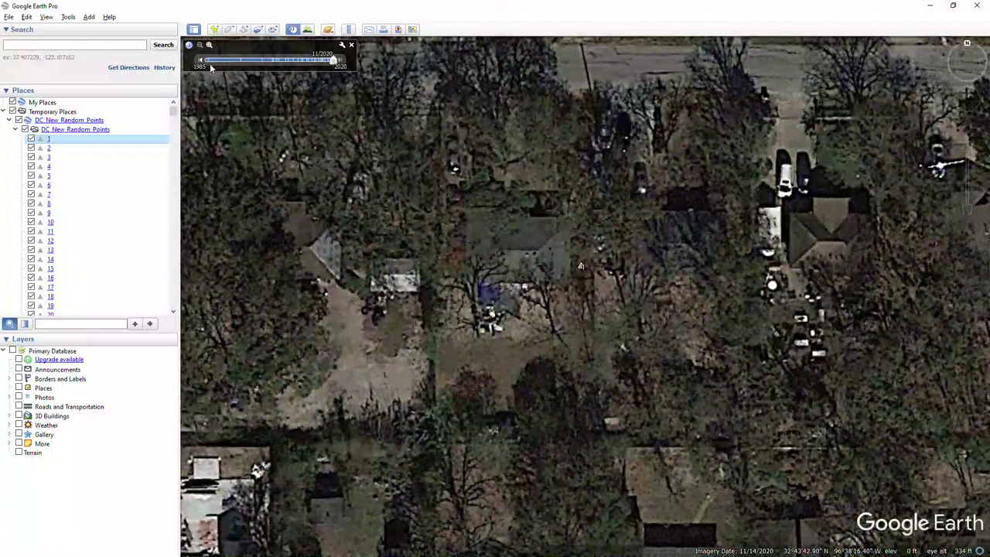
{"action": "left_click", "coordinate": [202, 60]}
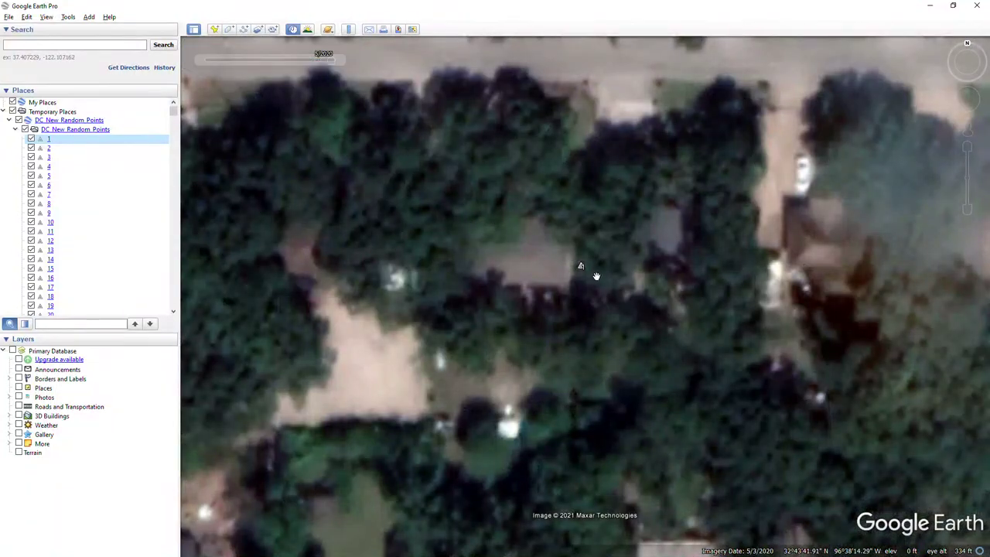
Step: Zoom around placemark 1 in the May 2020 imagery, then switch to the data sheet
{"action": "scroll", "coordinate": [588, 244], "scroll_direction": "down", "scroll_amount": 3}
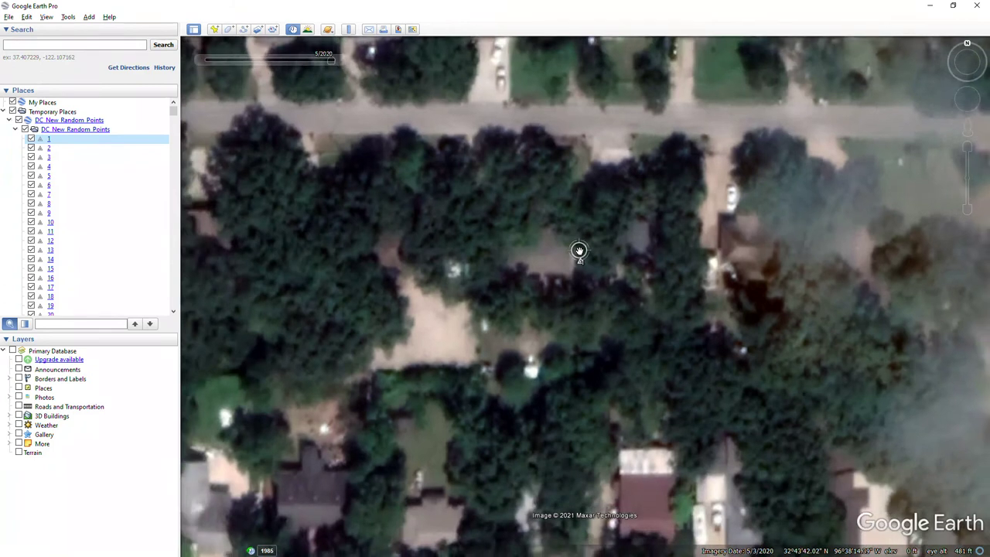
{"action": "scroll", "coordinate": [577, 230], "scroll_direction": "up", "scroll_amount": 3}
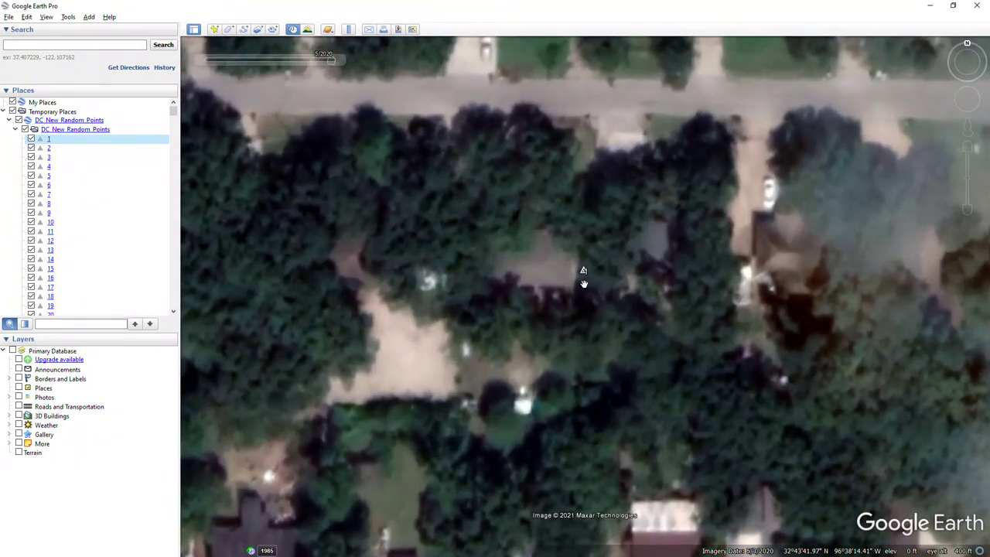
{"action": "scroll", "coordinate": [584, 284], "scroll_direction": "up", "scroll_amount": 2}
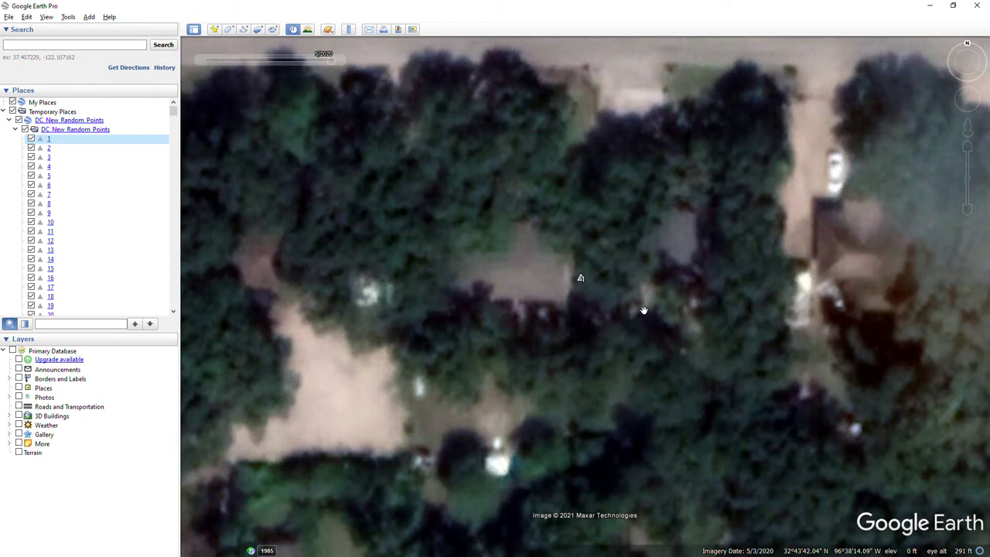
{"action": "scroll", "coordinate": [600, 303], "scroll_direction": "down", "scroll_amount": 2}
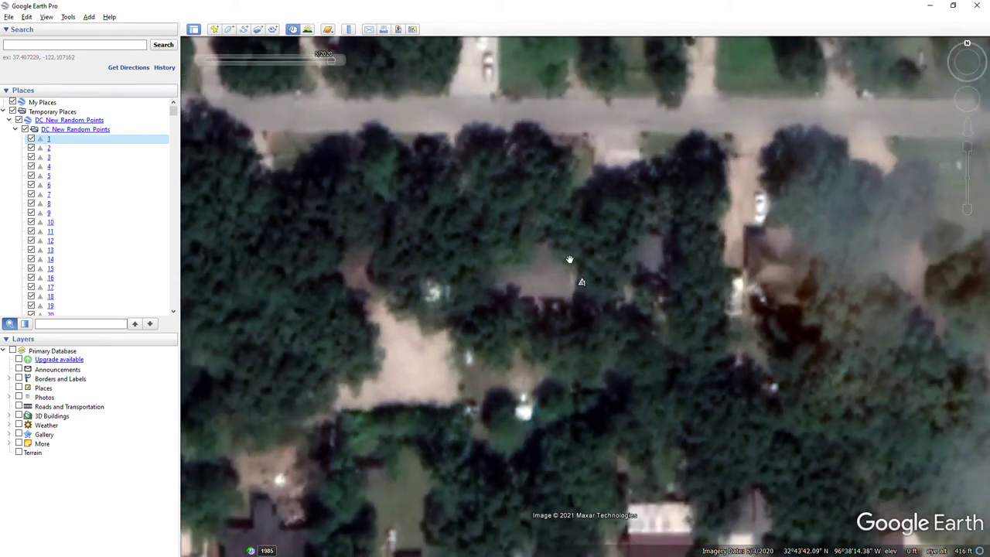
{"action": "scroll", "coordinate": [600, 301], "scroll_direction": "up", "scroll_amount": 1}
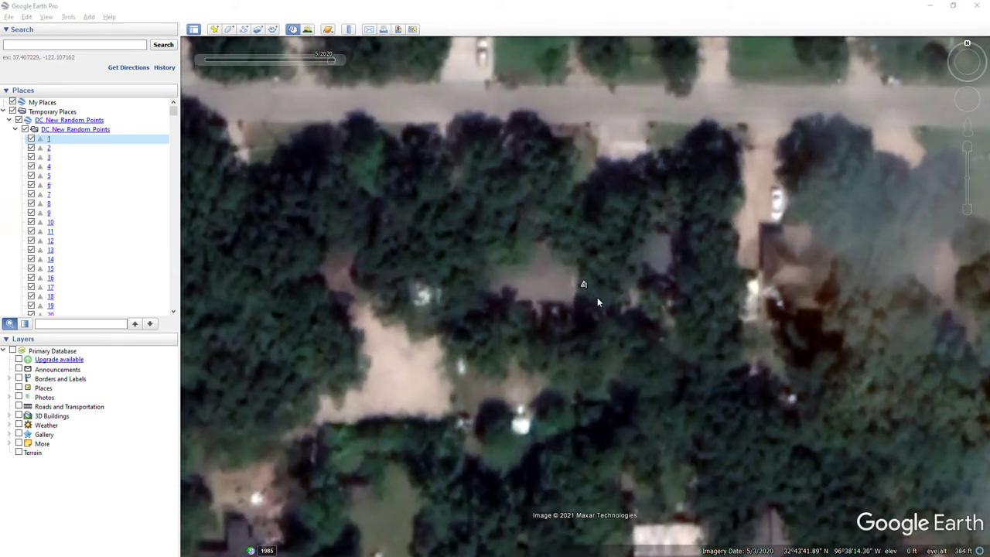
{"action": "key", "text": "alt+Tab"}
Step: Enter 3 (tree canopy) as tree 1's cover 2020 and move to its cover 2008 cell
{"action": "left_click", "coordinate": [136, 201]}
{"action": "left_click", "coordinate": [241, 200]}
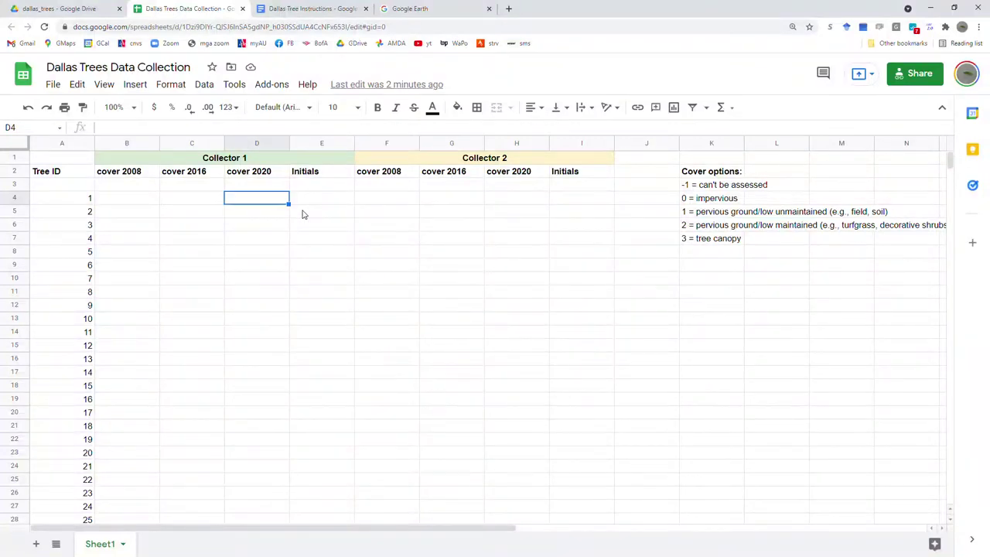
{"action": "type", "text": "3"}
{"action": "key", "text": "Return"}
{"action": "key", "text": "Up"}
{"action": "key", "text": "Left"}
{"action": "key", "text": "Left"}
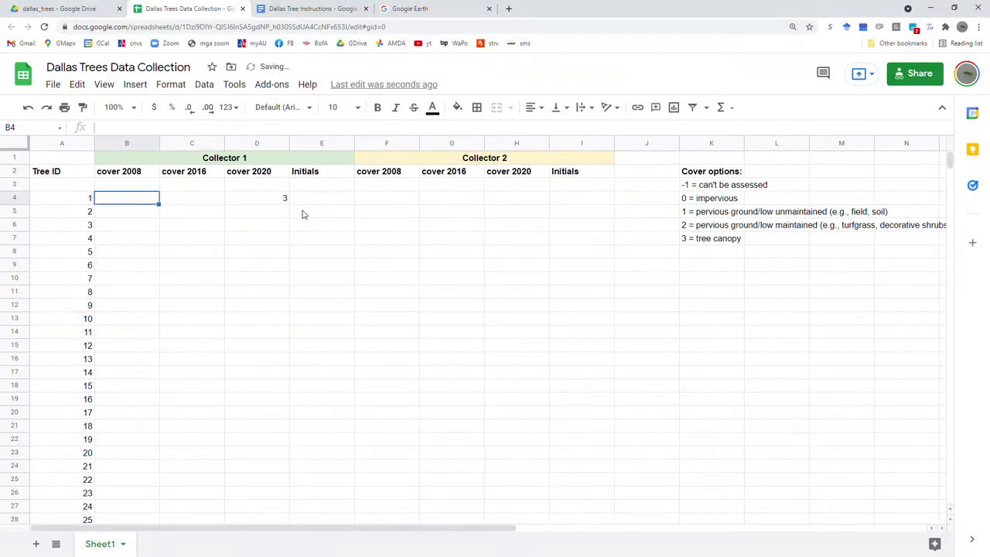
Step: Switch the imagery to July 2008 and zoom in to inspect tree point 1
{"action": "key", "text": "alt+Tab"}
{"action": "left_click_drag", "start_coordinate": [331, 61], "coordinate": [291, 63]}
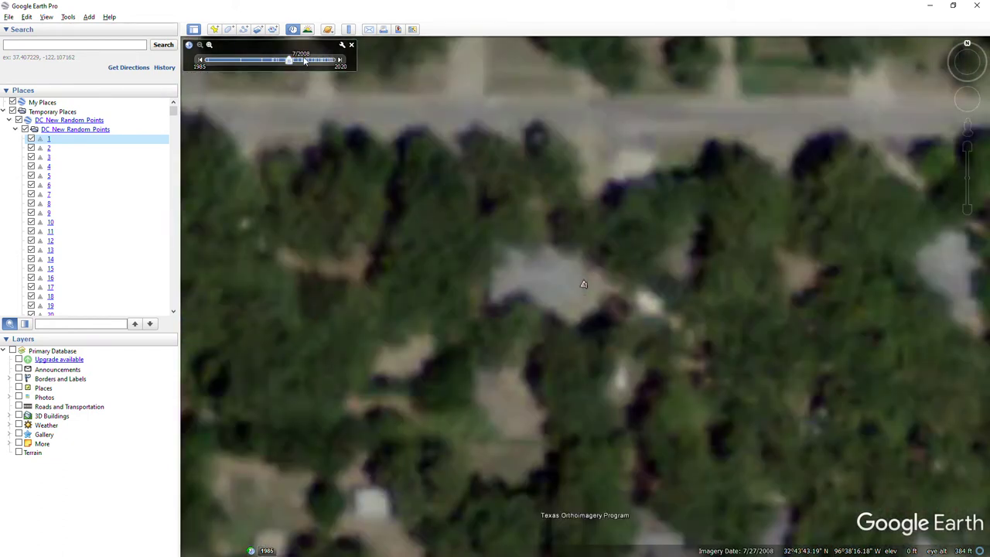
{"action": "scroll", "coordinate": [641, 349], "scroll_direction": "down", "scroll_amount": 2}
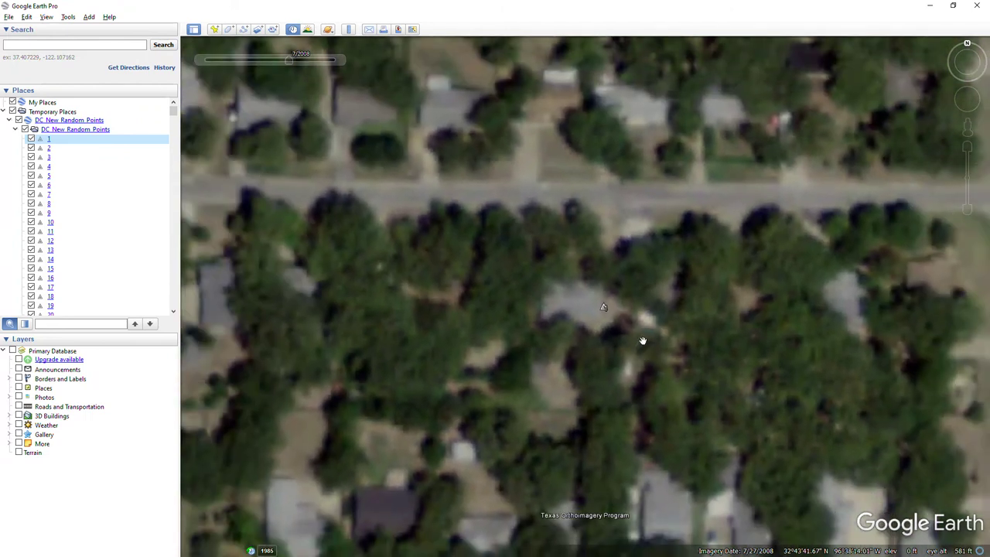
{"action": "scroll", "coordinate": [651, 338], "scroll_direction": "up", "scroll_amount": 3}
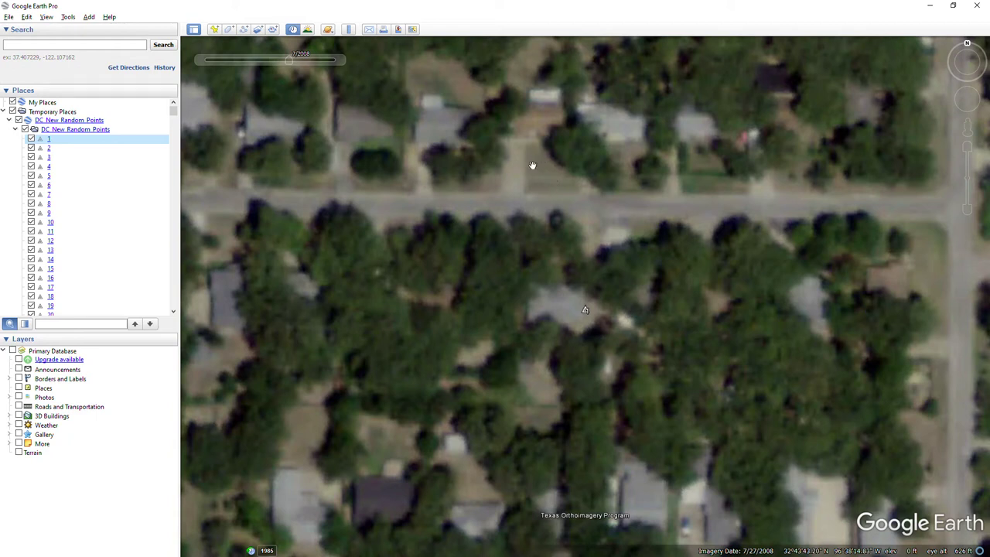
{"action": "scroll", "coordinate": [584, 313], "scroll_direction": "up", "scroll_amount": 2}
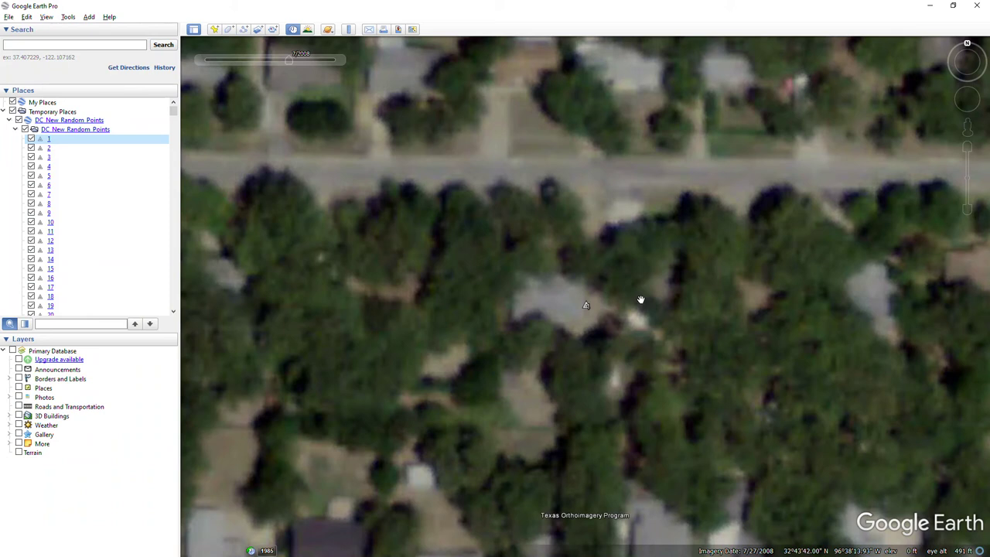
{"action": "key", "text": "alt+Tab"}
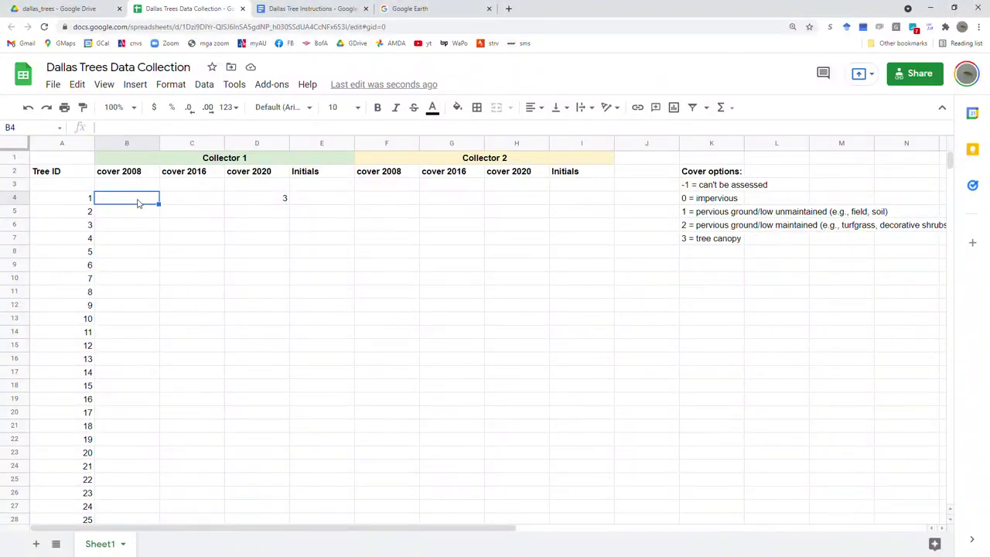
Step: Enter 2 as tree 1's 2008 cover, then view point 1's April 2016 imagery zoomed in
{"action": "type", "text": "2"}
{"action": "key", "text": "Tab"}
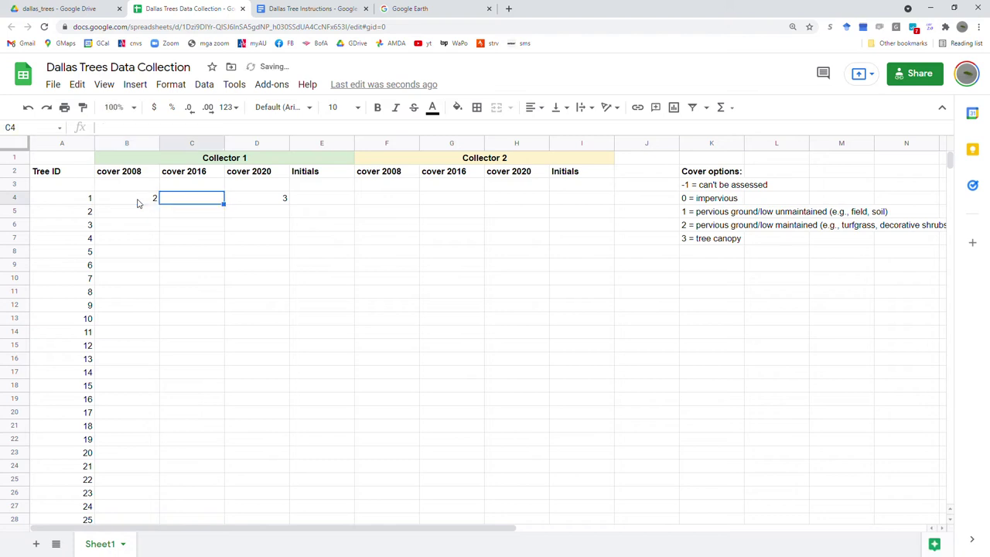
{"action": "key", "text": "alt+Tab"}
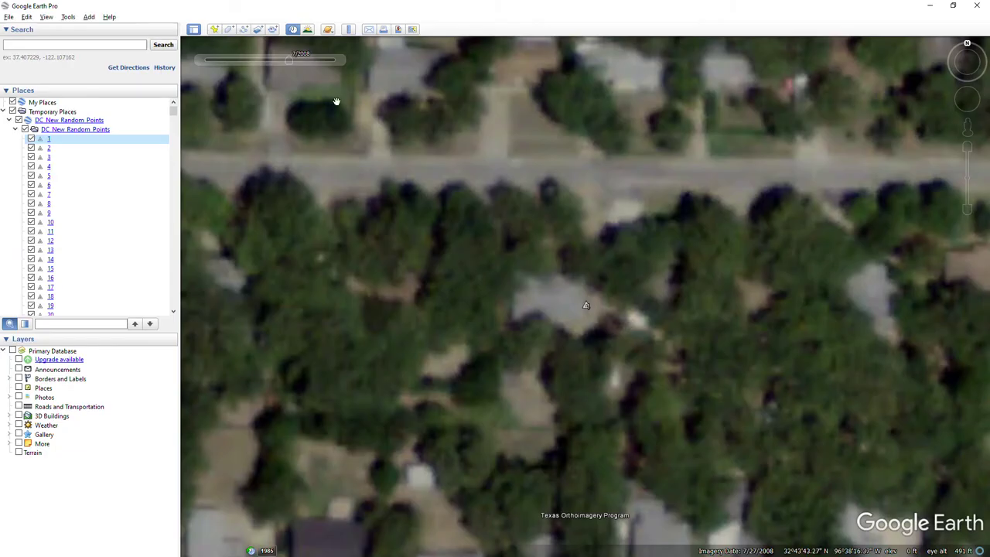
{"action": "left_click_drag", "start_coordinate": [289, 61], "coordinate": [318, 63]}
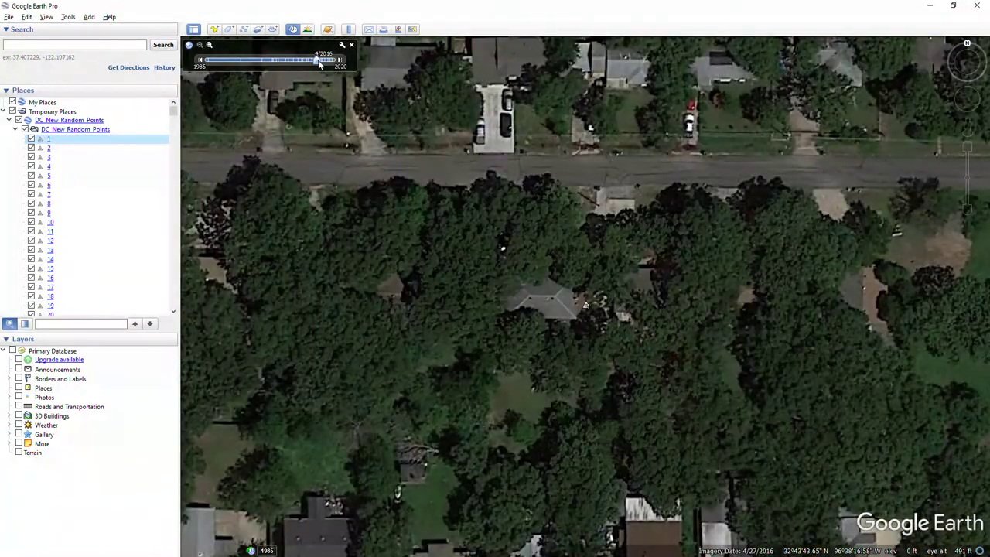
{"action": "scroll", "coordinate": [679, 265], "scroll_direction": "down", "scroll_amount": 3}
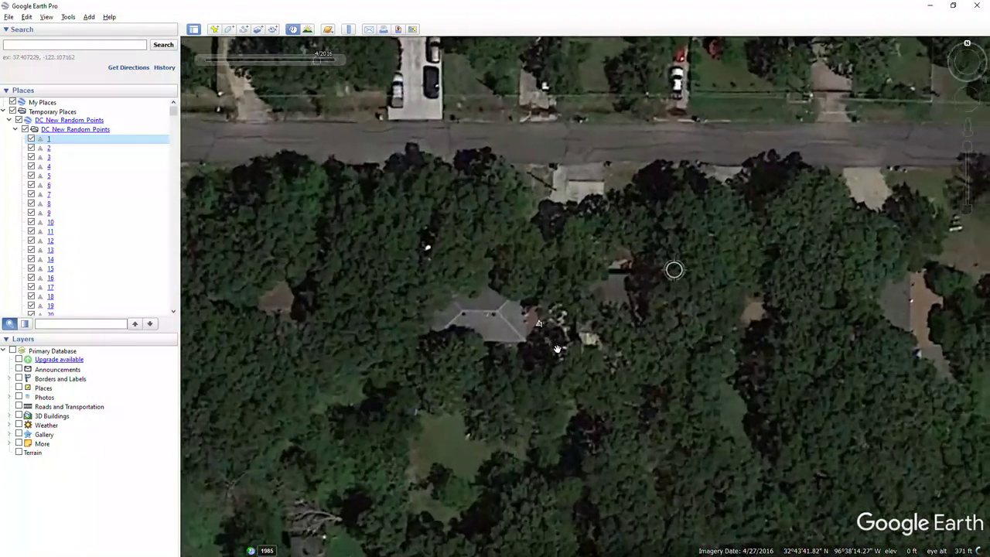
{"action": "scroll", "coordinate": [523, 385], "scroll_direction": "down", "scroll_amount": 2}
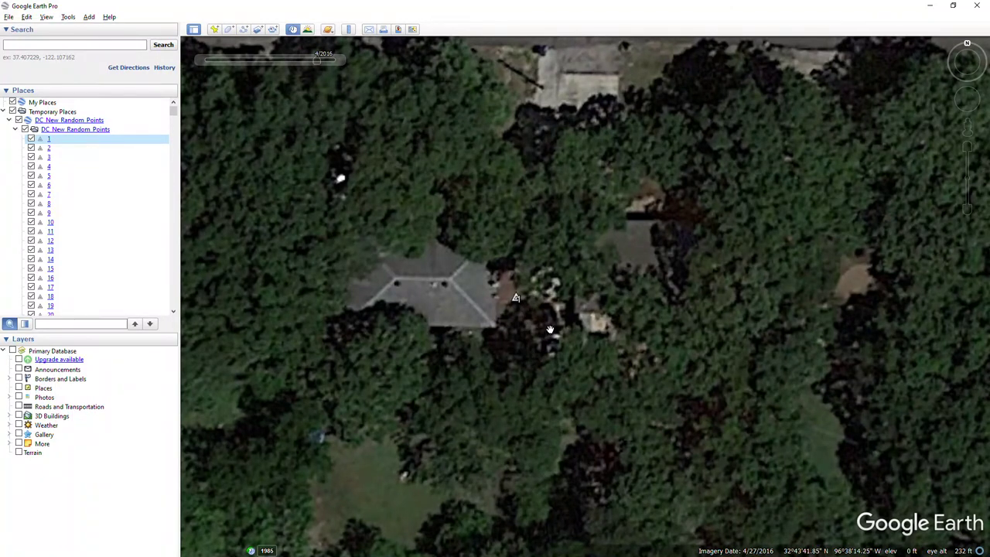
{"action": "key", "text": "alt+Tab"}
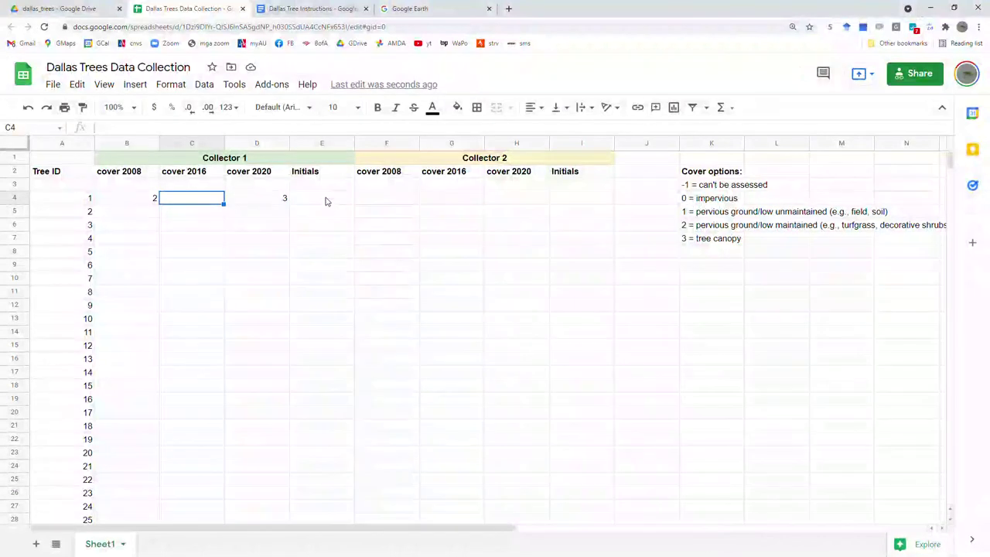
Step: Enter 2 as tree 1's cover 2016 value
{"action": "key", "text": "Right"}
{"action": "key", "text": "Left"}
{"action": "type", "text": "2"}
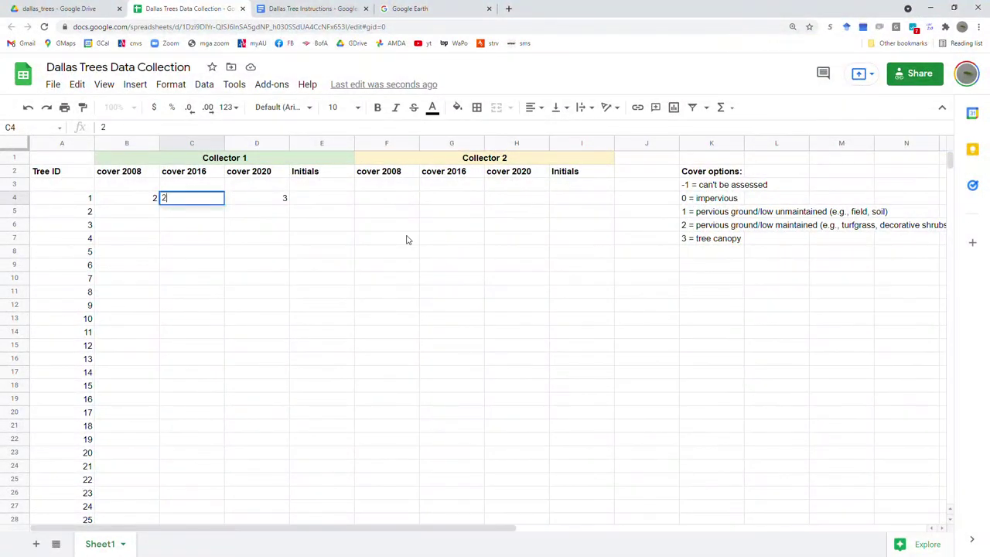
{"action": "key", "text": "Return"}
Step: Look over Collector 2's cells for tree 1, then enter initials MGA in tree 1's Initials cell
{"action": "left_click", "coordinate": [351, 265]}
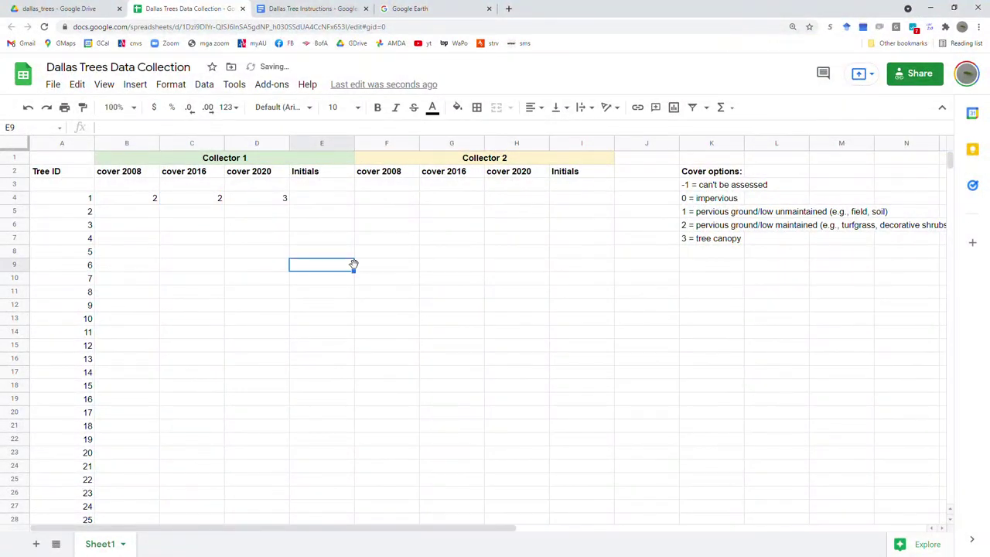
{"action": "left_click", "coordinate": [374, 197]}
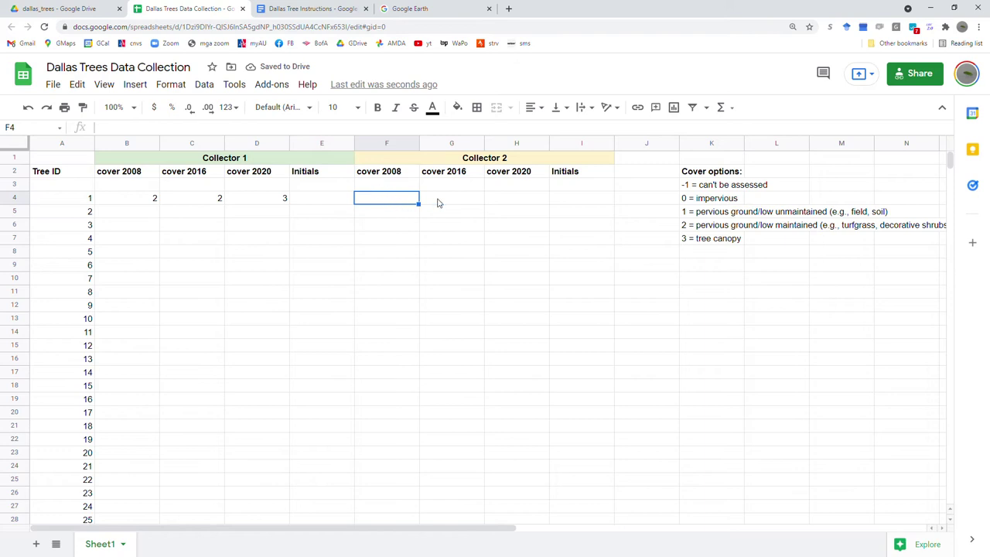
{"action": "left_click_drag", "start_coordinate": [437, 203], "coordinate": [581, 203]}
{"action": "left_click", "coordinate": [387, 208]}
{"action": "left_click_drag", "start_coordinate": [386, 200], "coordinate": [511, 204]}
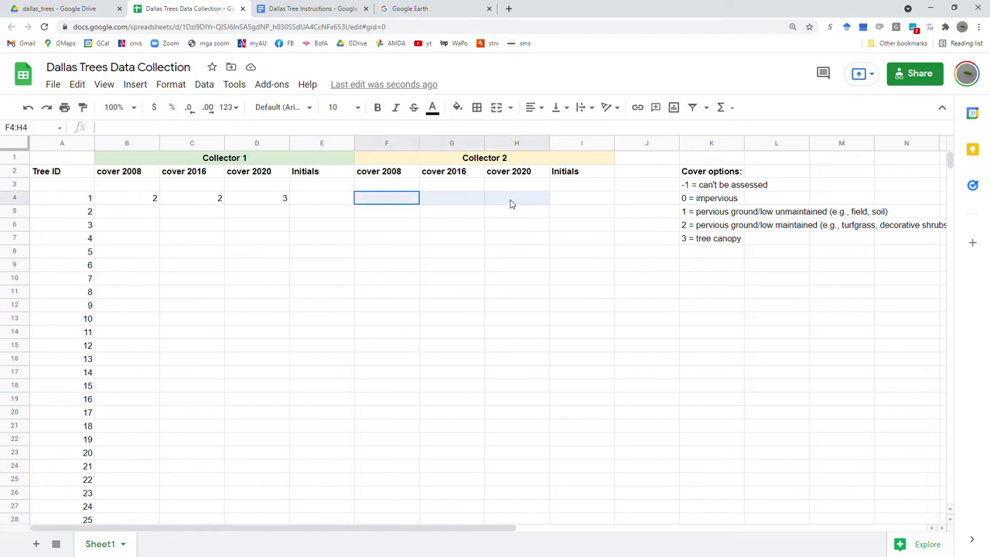
{"action": "left_click_drag", "start_coordinate": [406, 267], "coordinate": [387, 251]}
{"action": "left_click", "coordinate": [316, 202]}
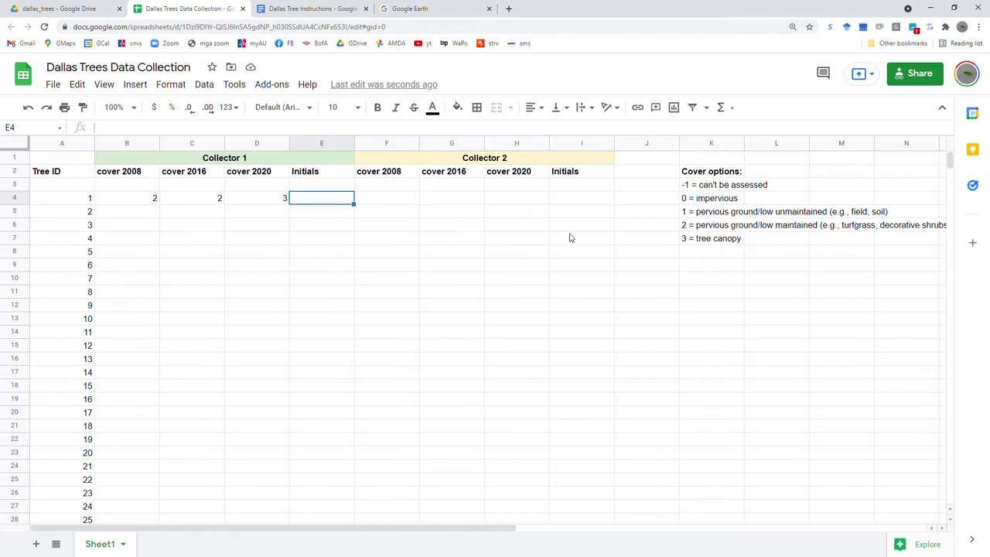
{"action": "type", "text": "MGA"}
{"action": "key", "text": "Return"}
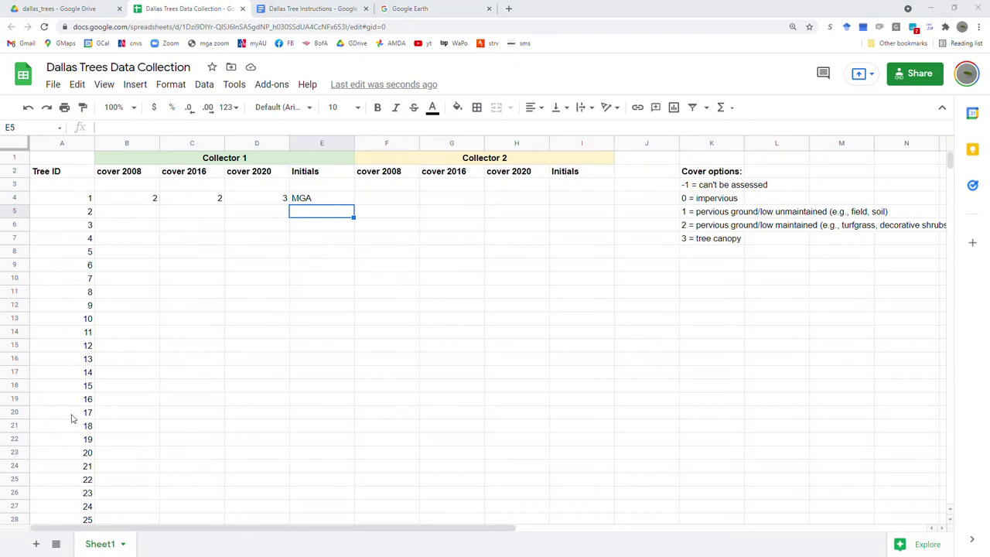
Step: Move to Collector 2's cover 2008 cell for tree 1 and return to Google Earth
{"action": "key", "text": "Up"}
{"action": "key", "text": "Right"}
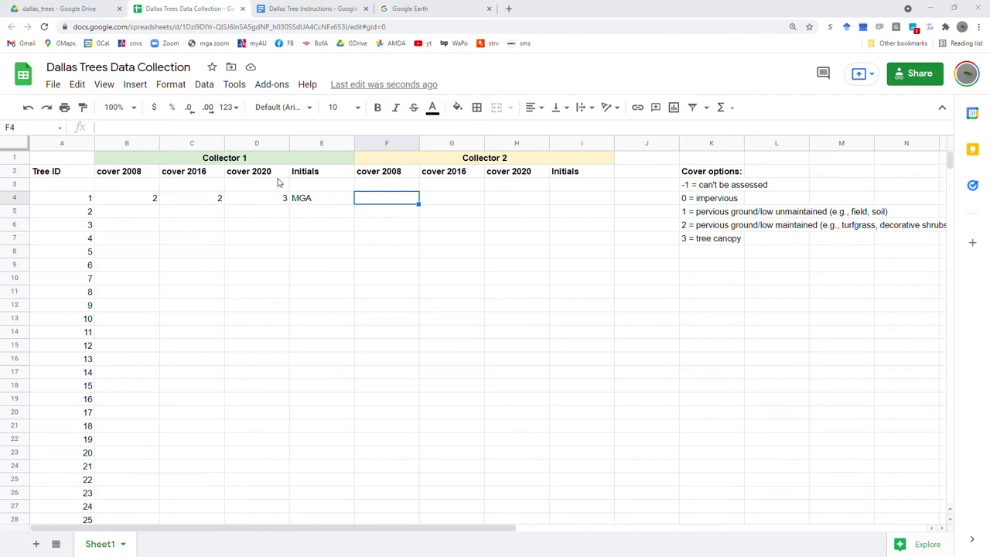
{"action": "key", "text": "alt+Tab"}
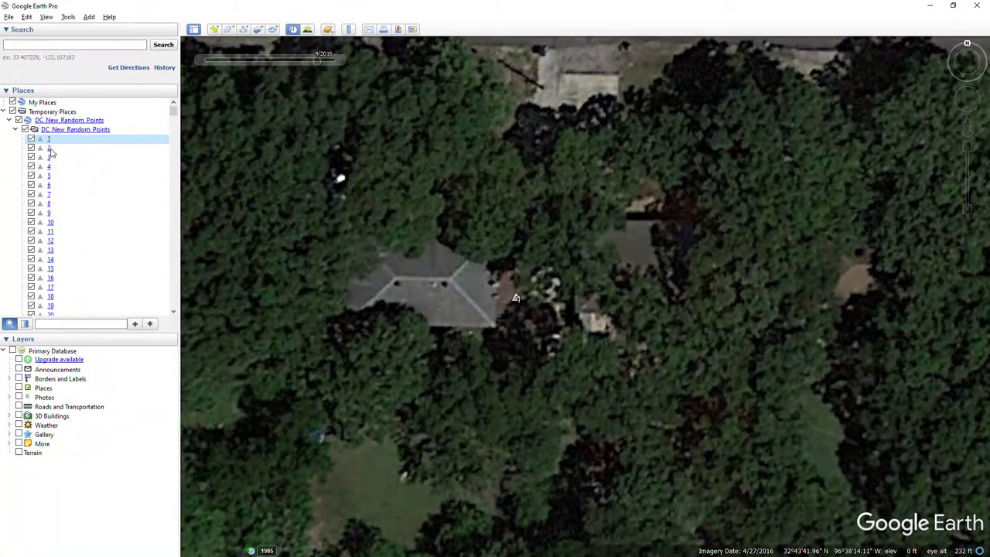
Step: Fly to point 2 beside the school ballfield and zoom in
{"action": "left_click", "coordinate": [49, 149]}
{"action": "double_click", "coordinate": [49, 149]}
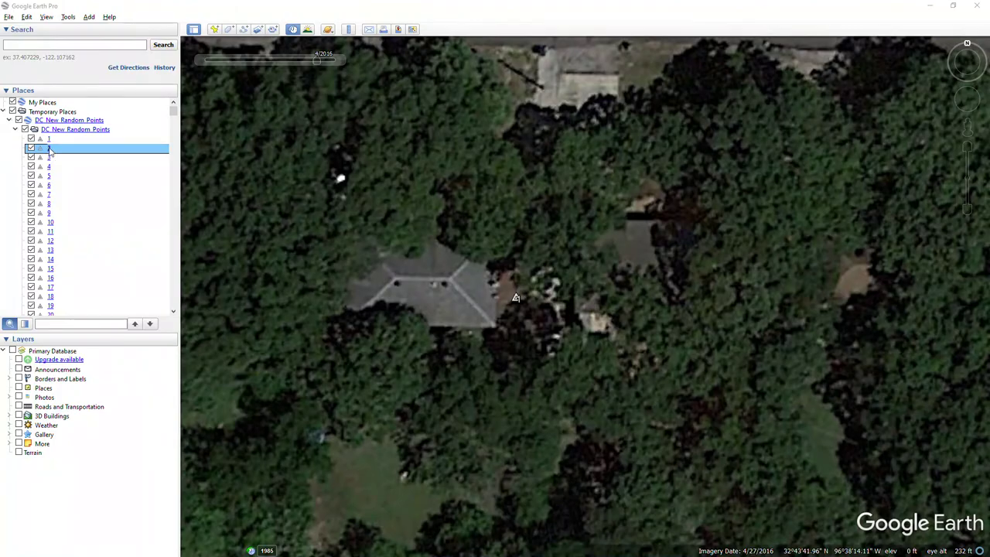
{"action": "left_click", "coordinate": [676, 104]}
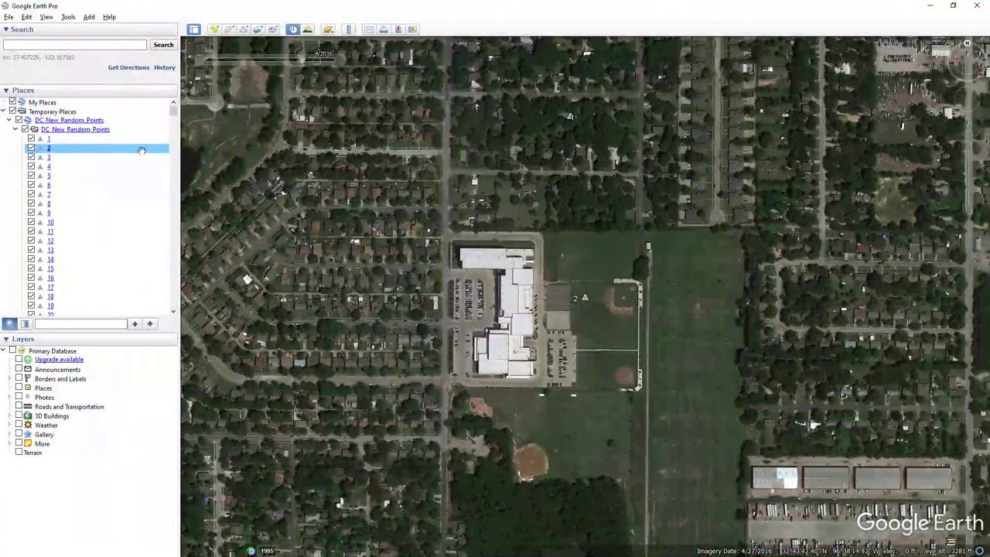
{"action": "double_click", "coordinate": [41, 139]}
{"action": "double_click", "coordinate": [40, 148]}
{"action": "scroll", "coordinate": [590, 309], "scroll_direction": "up", "scroll_amount": 5}
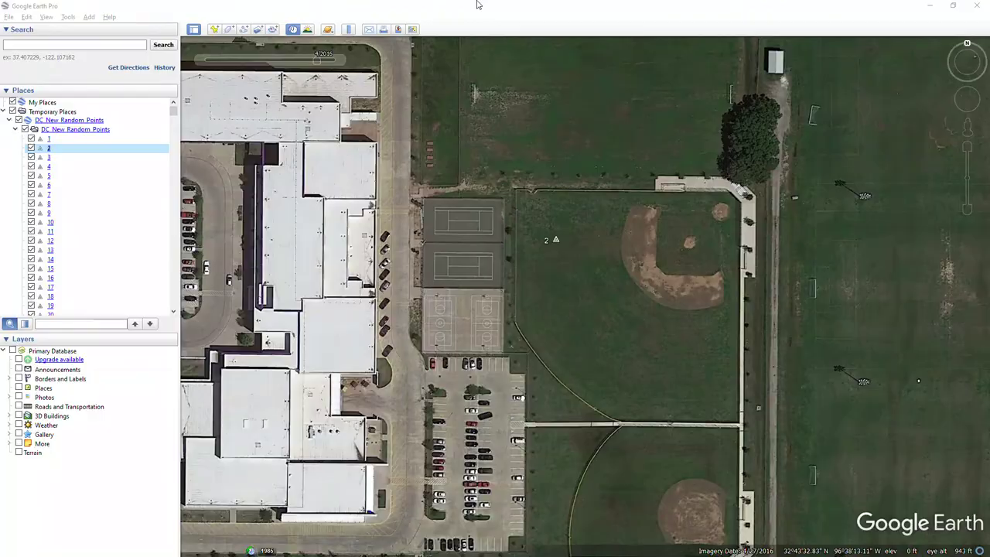
Step: Record a 2 in cell G4, removing the misplaced 2 from F4
{"action": "key", "text": "alt+Tab"}
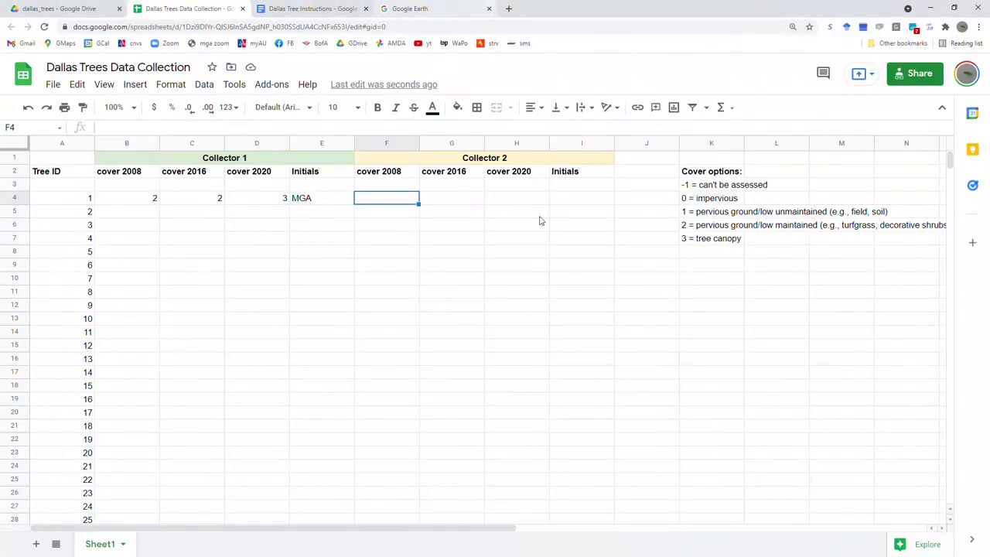
{"action": "type", "text": "2"}
{"action": "key", "text": "Tab"}
{"action": "left_click", "coordinate": [391, 199]}
{"action": "key", "text": "Delete"}
{"action": "key", "text": "Up"}
{"action": "key", "text": "Right"}
{"action": "key", "text": "Down"}
{"action": "type", "text": "2"}
{"action": "key", "text": "Return"}
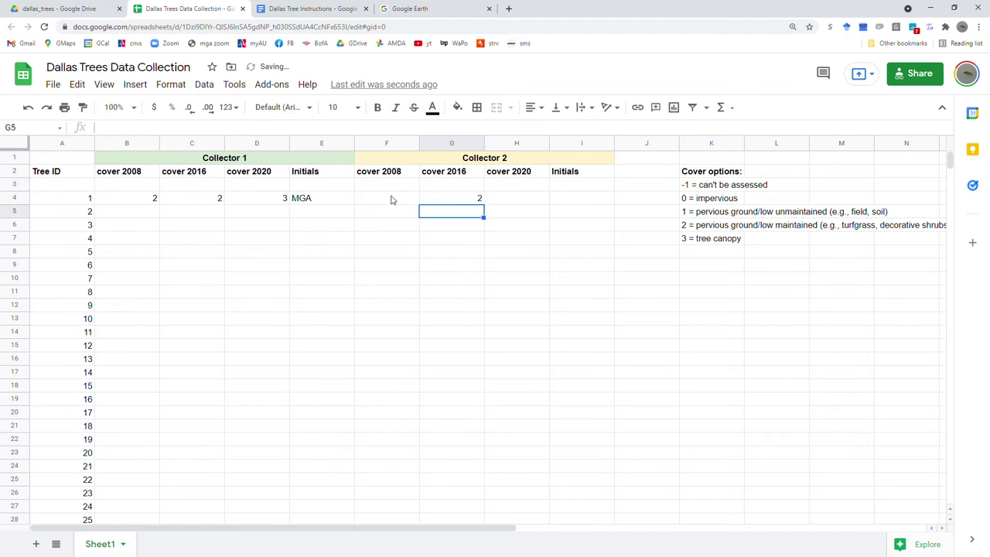
Step: View point 2's 2008 imagery, then its November 2020 imagery
{"action": "key", "text": "alt+Tab"}
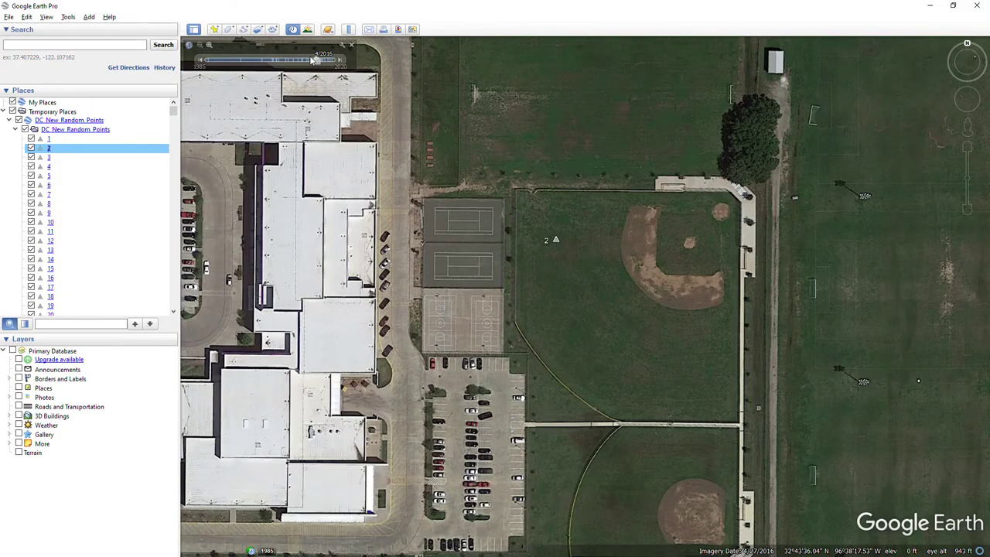
{"action": "left_click_drag", "start_coordinate": [316, 61], "coordinate": [291, 65]}
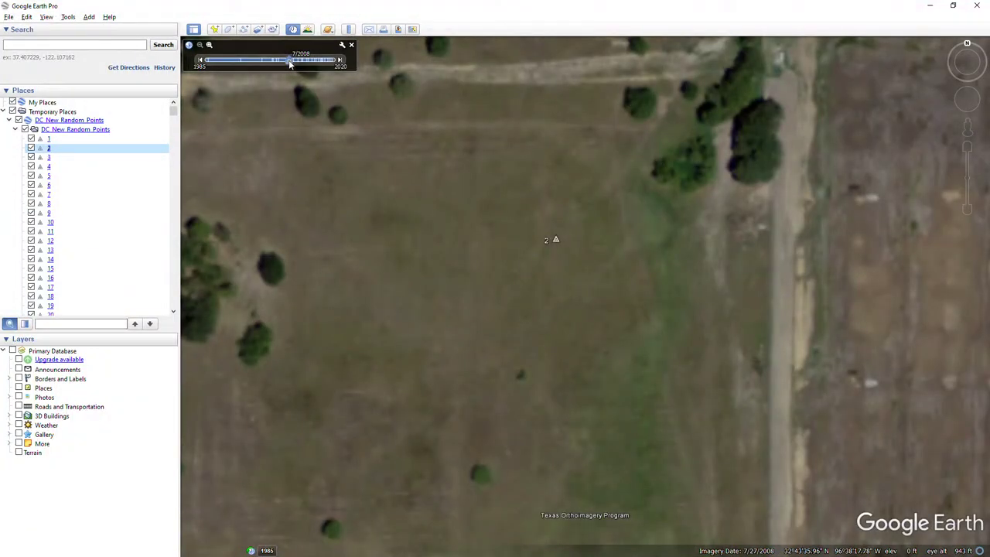
{"action": "left_click_drag", "start_coordinate": [291, 65], "coordinate": [338, 65]}
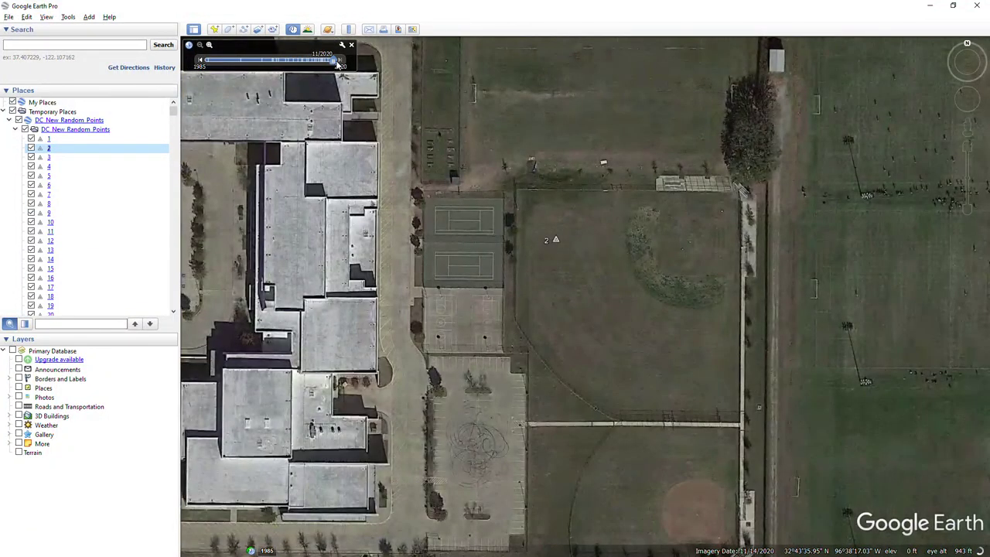
Step: Fill F4:I4 with covers 2, 2, 2 and initials MGA
{"action": "key", "text": "alt+Tab"}
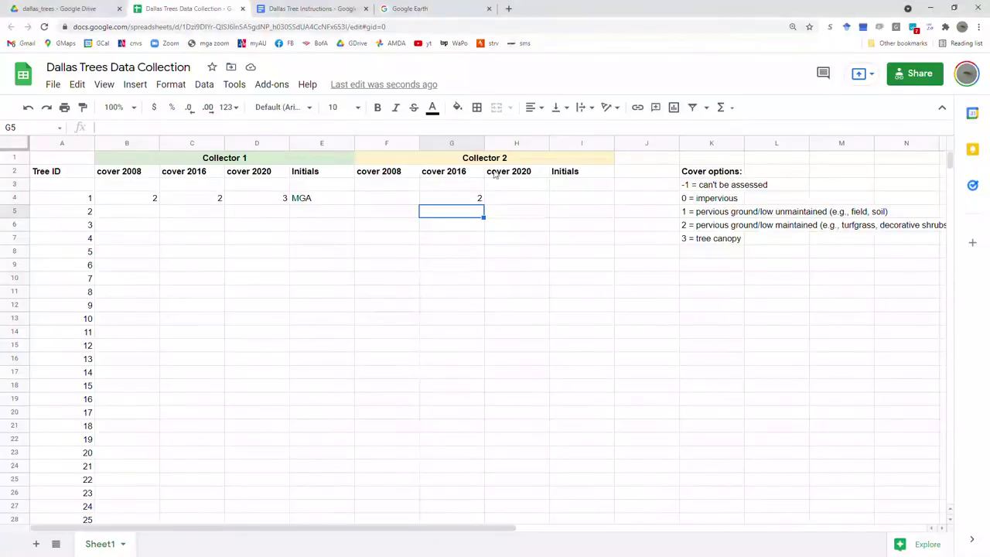
{"action": "left_click", "coordinate": [408, 200]}
{"action": "type", "text": "2"}
{"action": "key", "text": "Tab"}
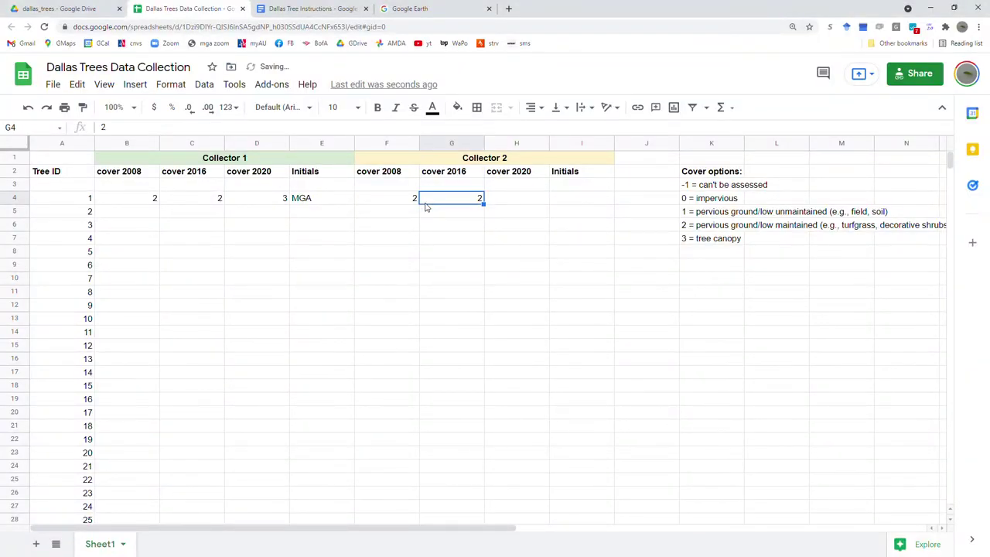
{"action": "key", "text": "Tab"}
{"action": "type", "text": "2"}
{"action": "key", "text": "Tab"}
{"action": "type", "text": "MGA"}
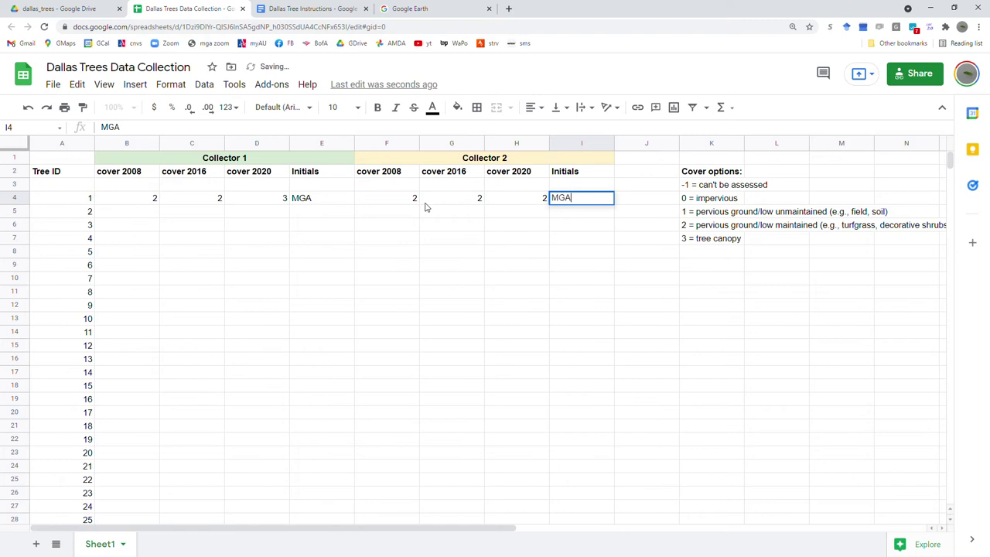
{"action": "left_click", "coordinate": [439, 212]}
Step: Undo an accidental 'c' typed over the selected F4:I4 range
{"action": "left_click_drag", "start_coordinate": [409, 201], "coordinate": [565, 203]}
{"action": "type", "text": "c"}
{"action": "left_click", "coordinate": [116, 214]}
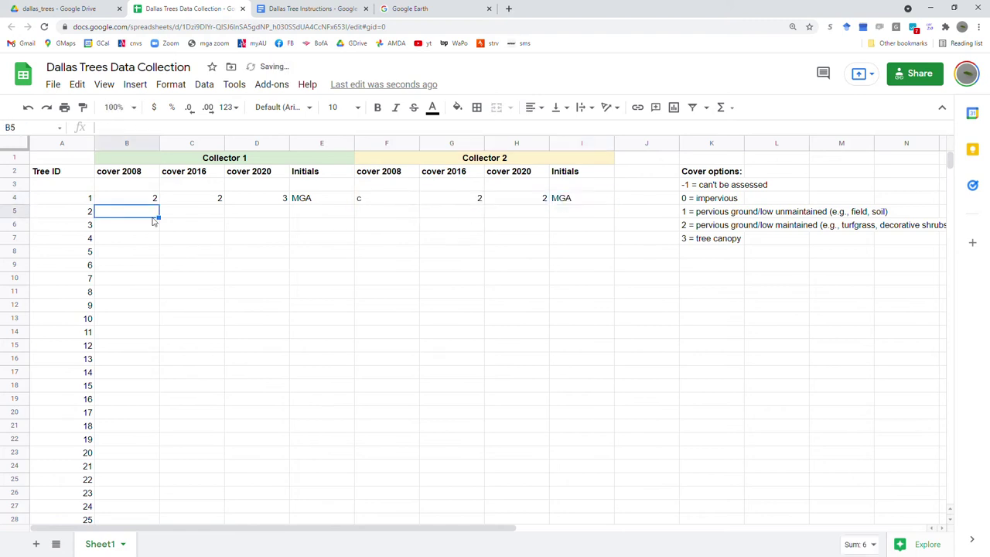
{"action": "left_click", "coordinate": [400, 226]}
{"action": "key", "text": "ctrl+z"}
{"action": "left_click", "coordinate": [393, 253]}
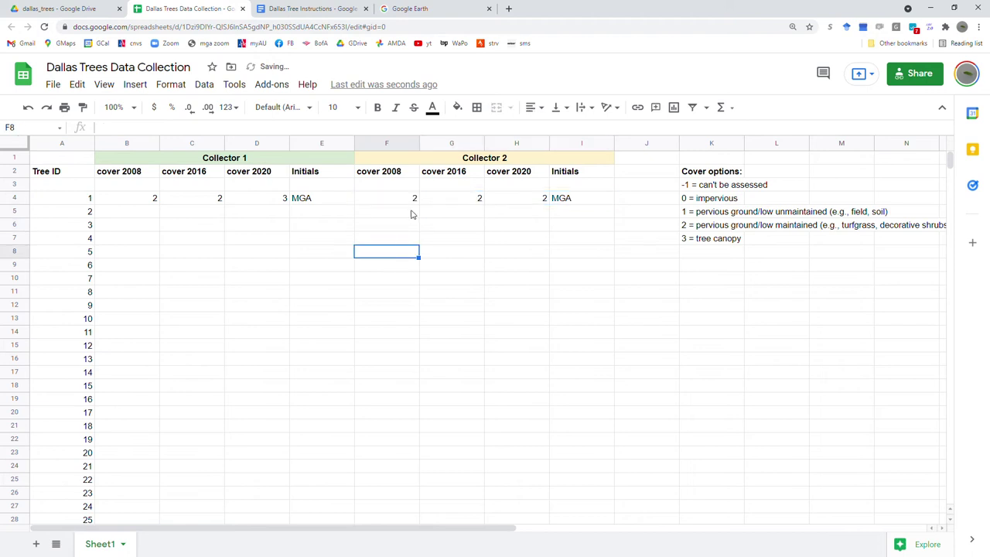
Step: Move the F4:I4 entries into tree 2's row starting at B5
{"action": "left_click_drag", "start_coordinate": [395, 200], "coordinate": [559, 206]}
{"action": "key", "text": "ctrl+c"}
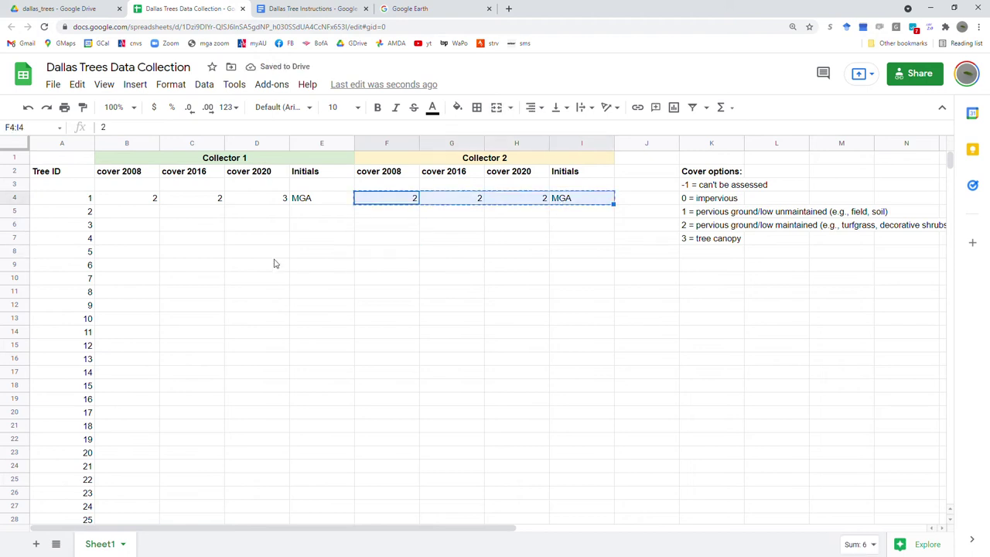
{"action": "left_click", "coordinate": [139, 212]}
{"action": "key", "text": "ctrl+v"}
{"action": "left_click", "coordinate": [372, 302]}
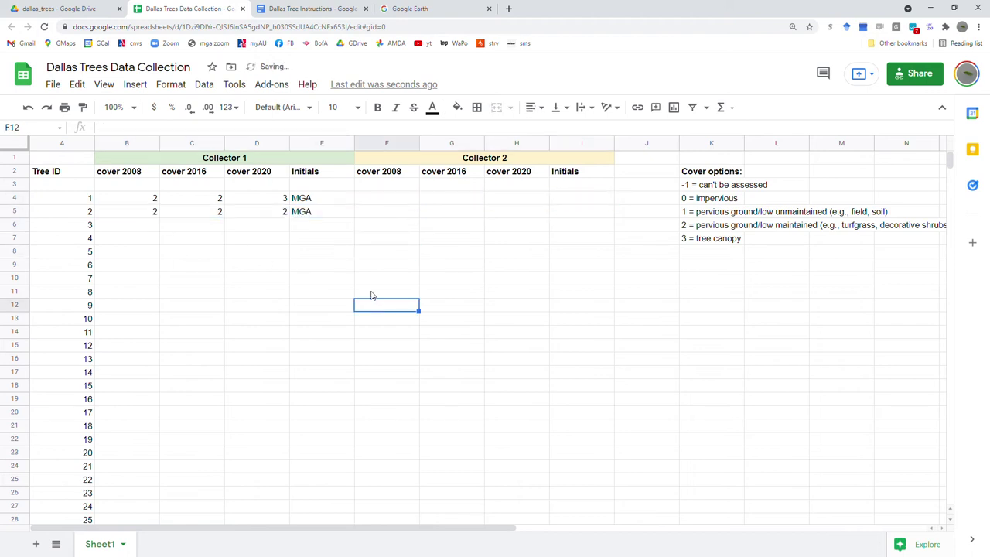
{"action": "left_click", "coordinate": [268, 270]}
{"action": "left_click", "coordinate": [139, 226]}
Step: Fly to point 3 in the wooded lot and zoom in
{"action": "key", "text": "alt+Tab"}
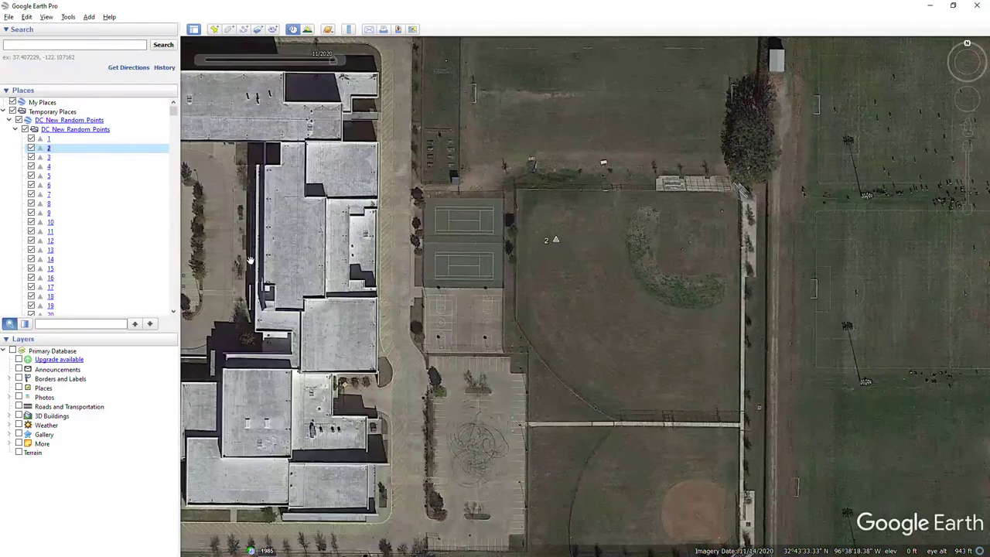
{"action": "double_click", "coordinate": [46, 158]}
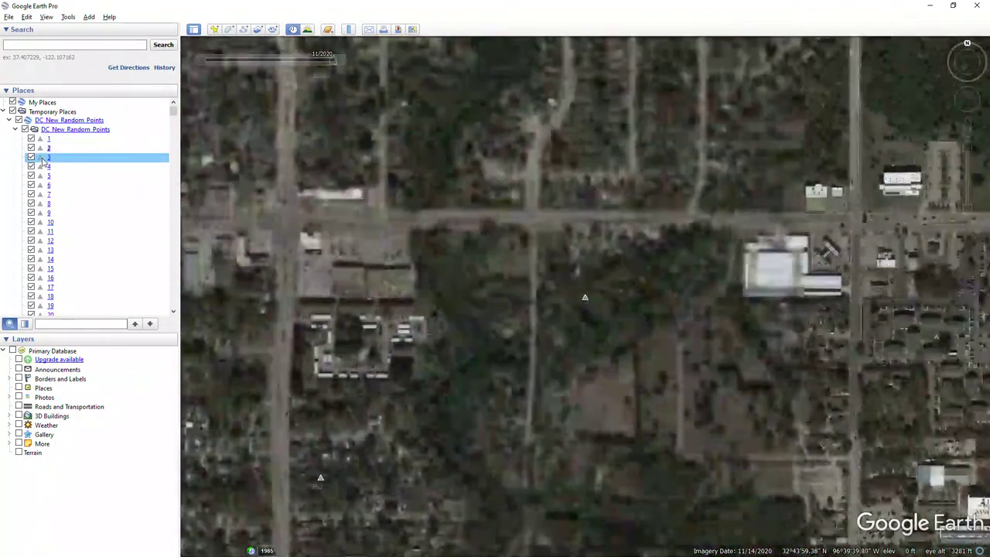
{"action": "scroll", "coordinate": [592, 315], "scroll_direction": "up", "scroll_amount": 5}
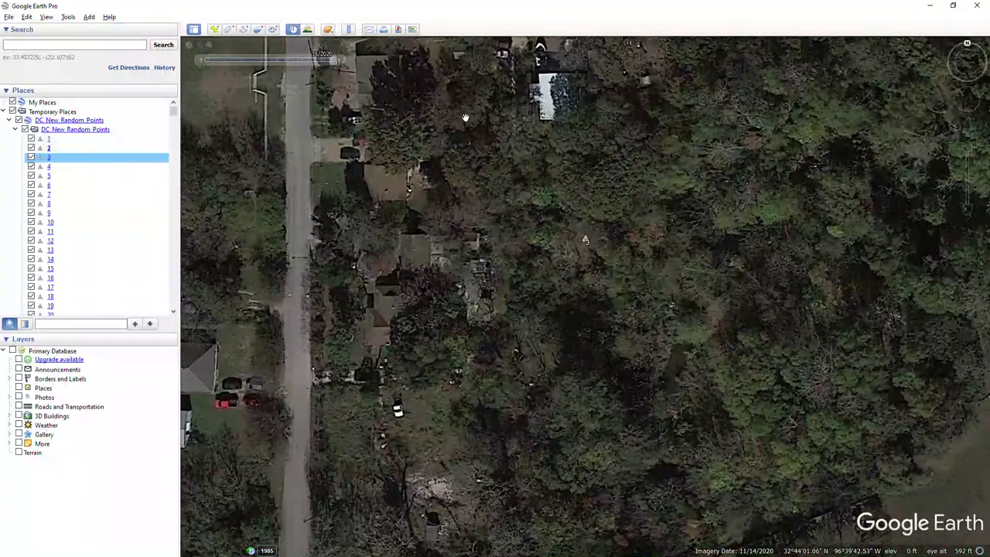
{"action": "scroll", "coordinate": [587, 251], "scroll_direction": "up", "scroll_amount": 2}
{"action": "mouse_move", "coordinate": [323, 59]}
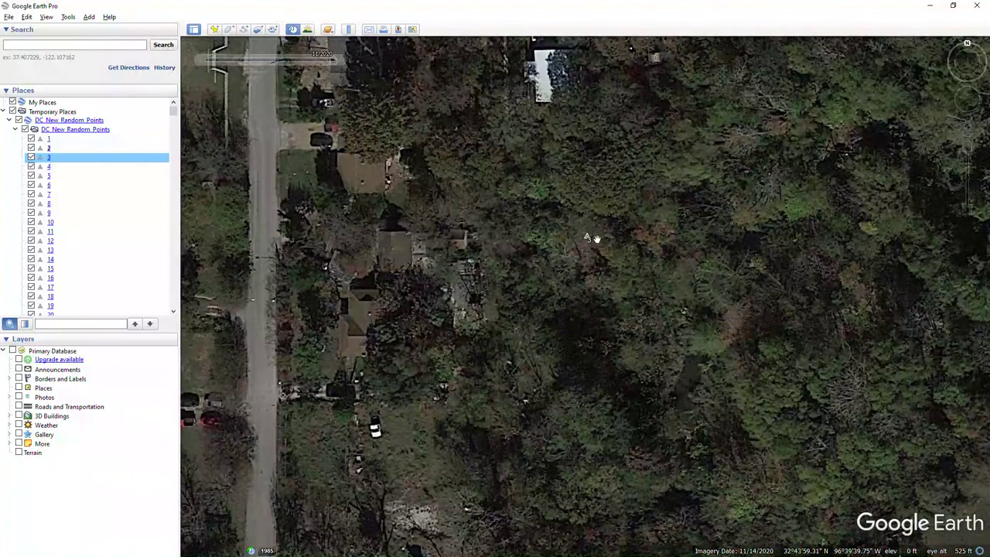
Step: Enter 3 as tree 3's cover 2020 in D6
{"action": "key", "text": "alt+Tab"}
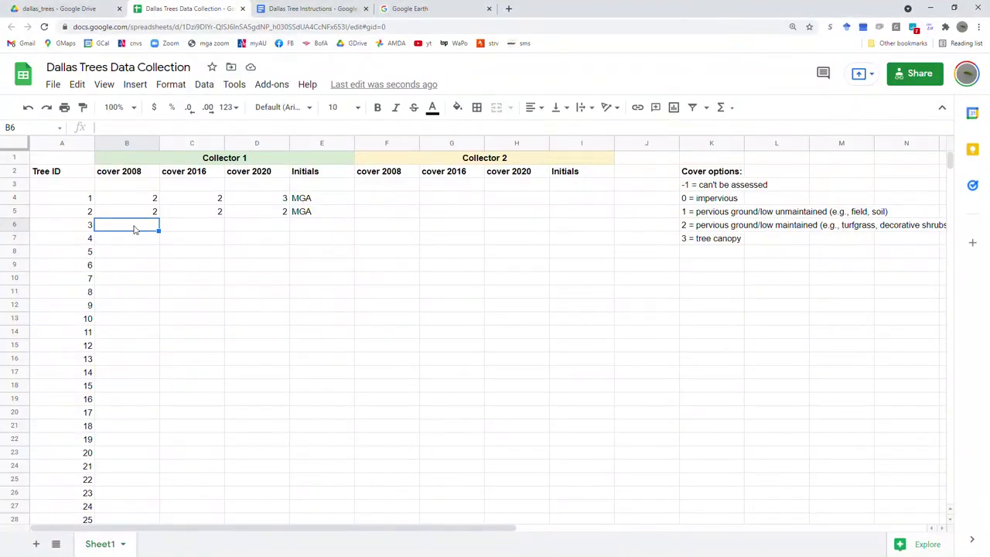
{"action": "type", "text": "3"}
{"action": "key", "text": "Tab"}
{"action": "key", "text": "Tab"}
{"action": "key", "text": "Tab"}
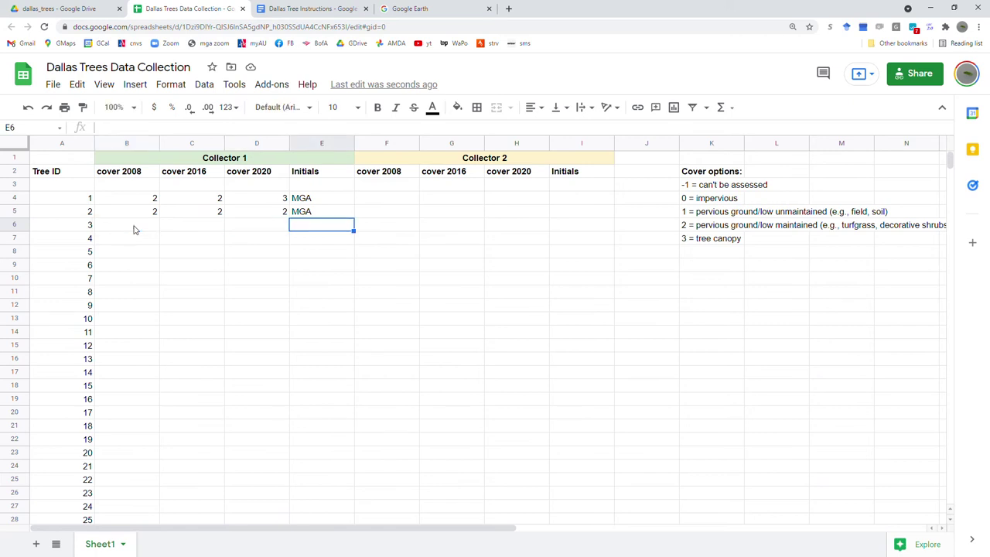
{"action": "key", "text": "shift+Tab"}
{"action": "type", "text": "3"}
{"action": "key", "text": "Tab"}
Step: View point 3's April 2016 imagery close up and move the sheet cursor to B6
{"action": "key", "text": "alt+Tab"}
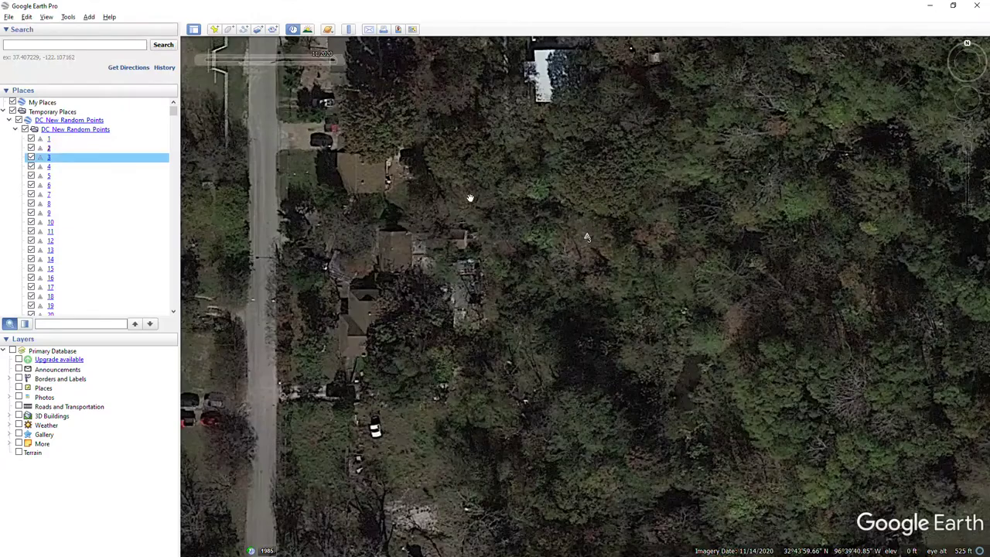
{"action": "left_click_drag", "start_coordinate": [335, 61], "coordinate": [320, 66]}
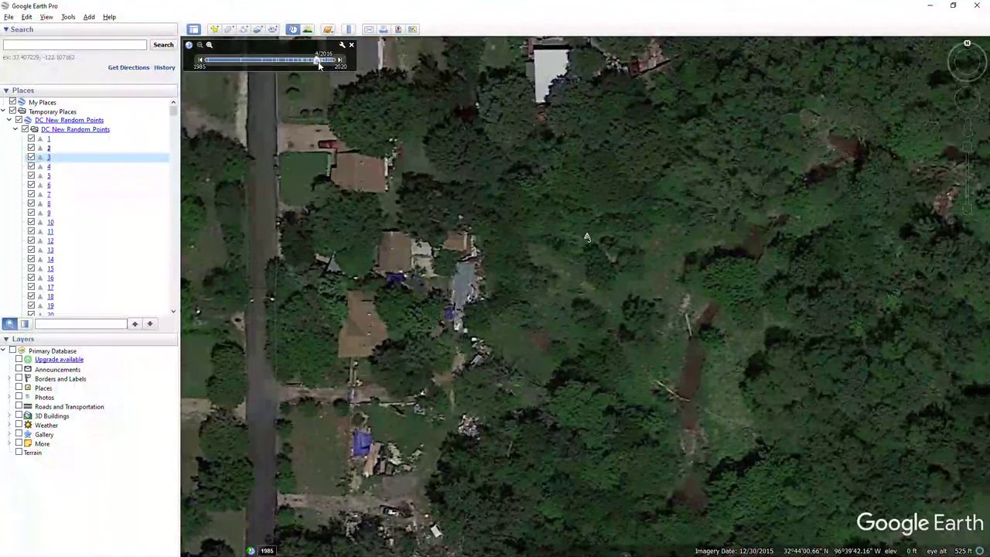
{"action": "scroll", "coordinate": [597, 225], "scroll_direction": "up", "scroll_amount": 2}
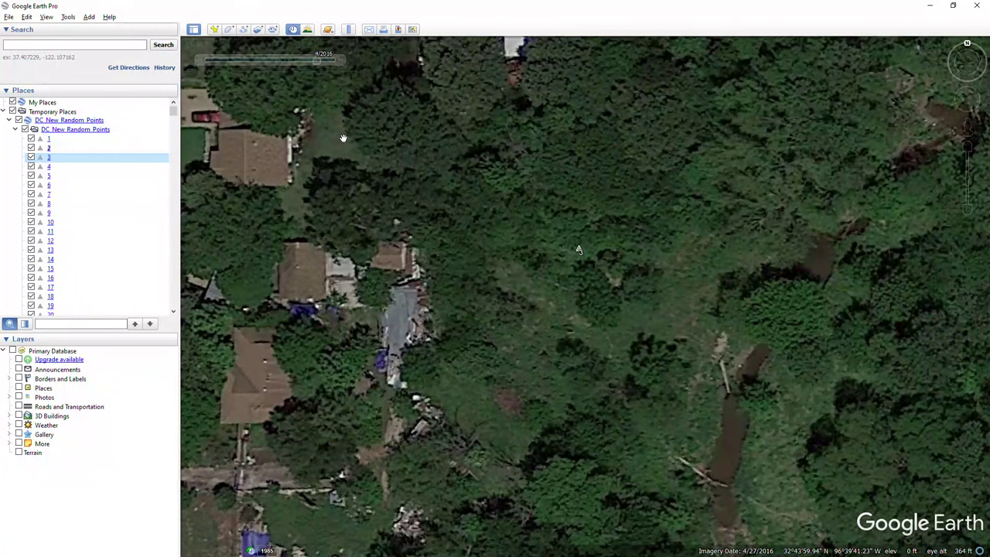
{"action": "key", "text": "alt+Tab"}
{"action": "key", "text": "Left"}
{"action": "key", "text": "Left"}
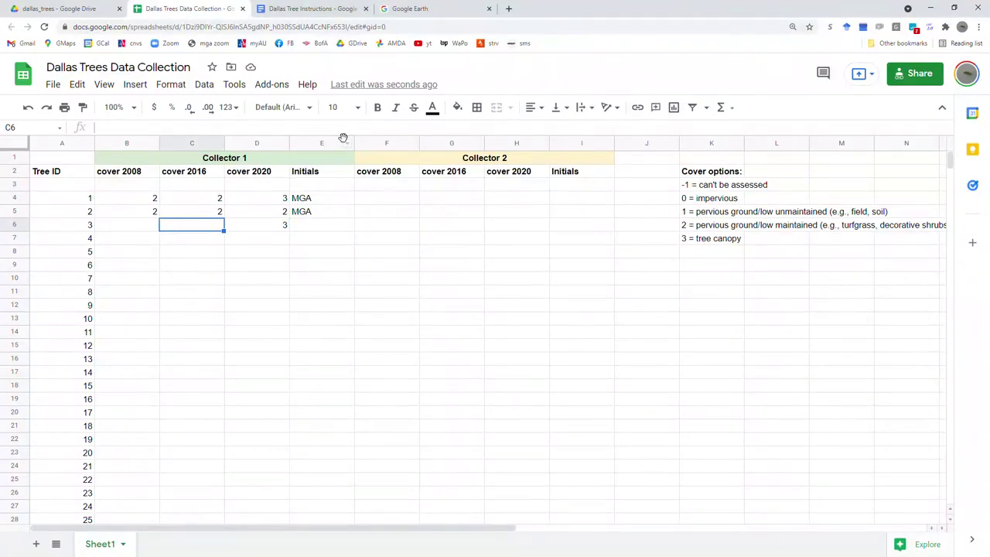
{"action": "key", "text": "Left"}
{"action": "key", "text": "alt+Tab"}
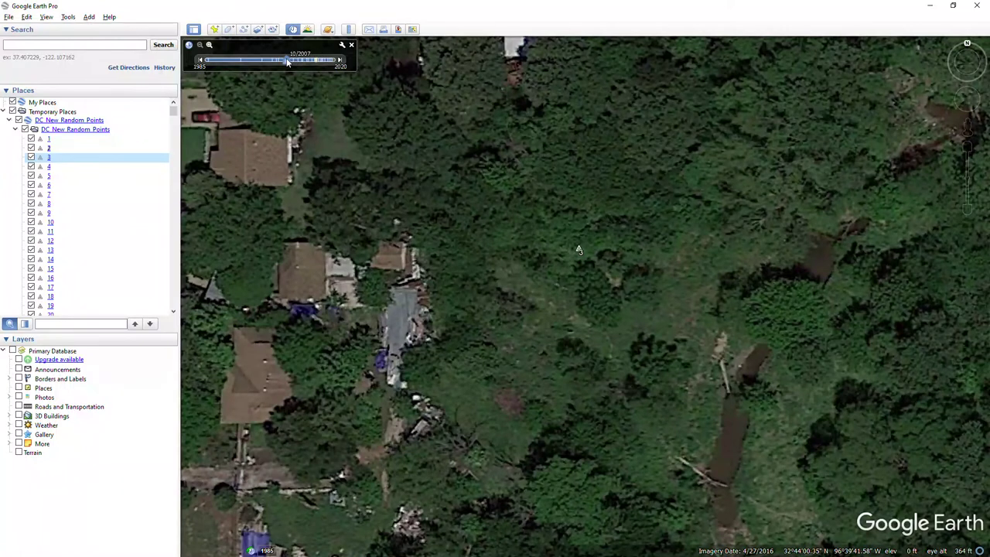
Step: Set point 3's historical imagery back to 2007/2008
{"action": "left_click_drag", "start_coordinate": [286, 62], "coordinate": [290, 62]}
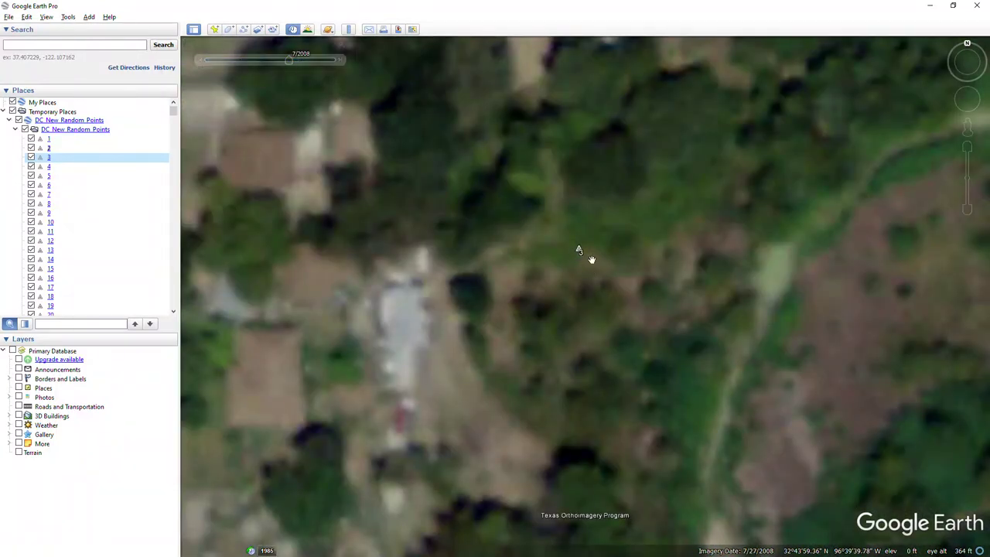
{"action": "scroll", "coordinate": [552, 263], "scroll_direction": "down", "scroll_amount": 5}
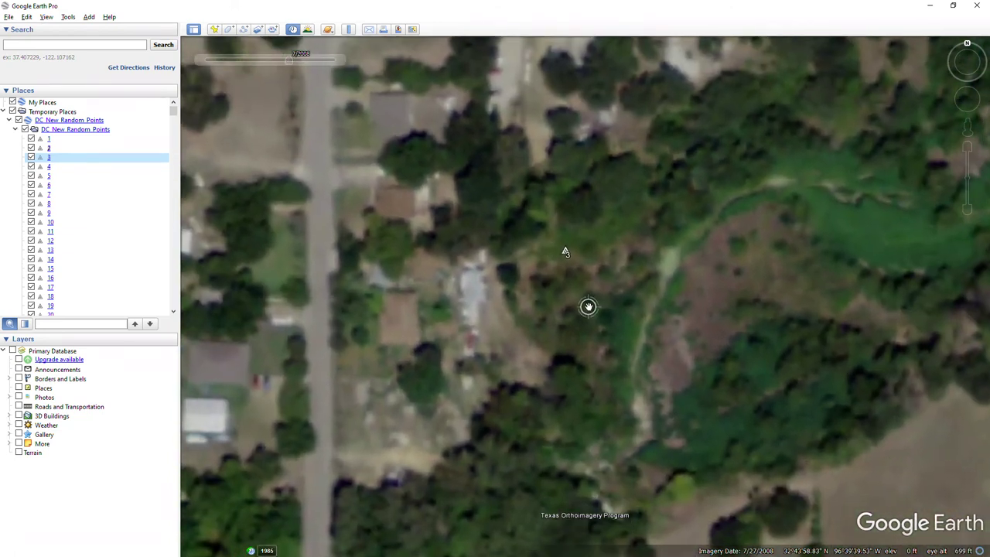
{"action": "scroll", "coordinate": [588, 307], "scroll_direction": "up", "scroll_amount": 1}
{"action": "mouse_move", "coordinate": [294, 64]}
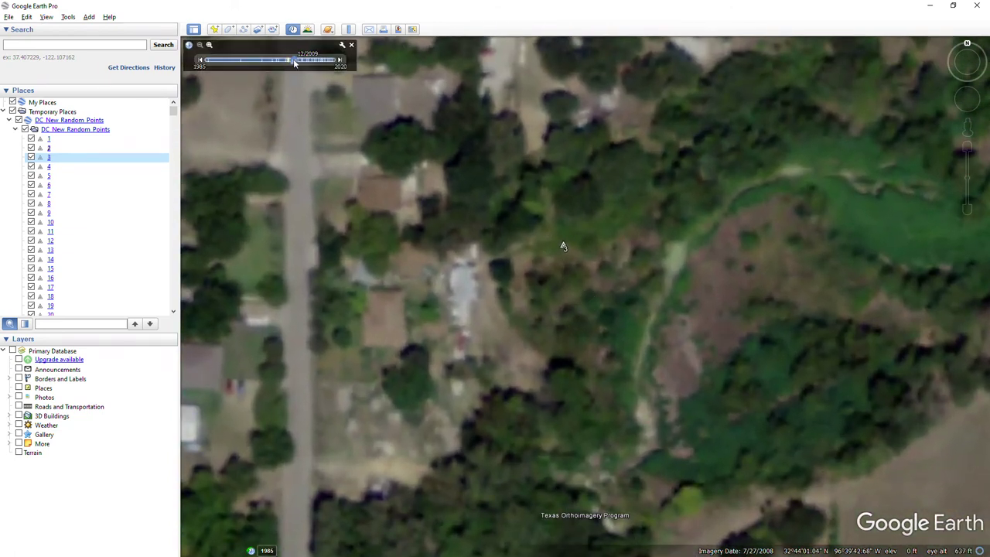
{"action": "left_click_drag", "start_coordinate": [294, 64], "coordinate": [289, 64]}
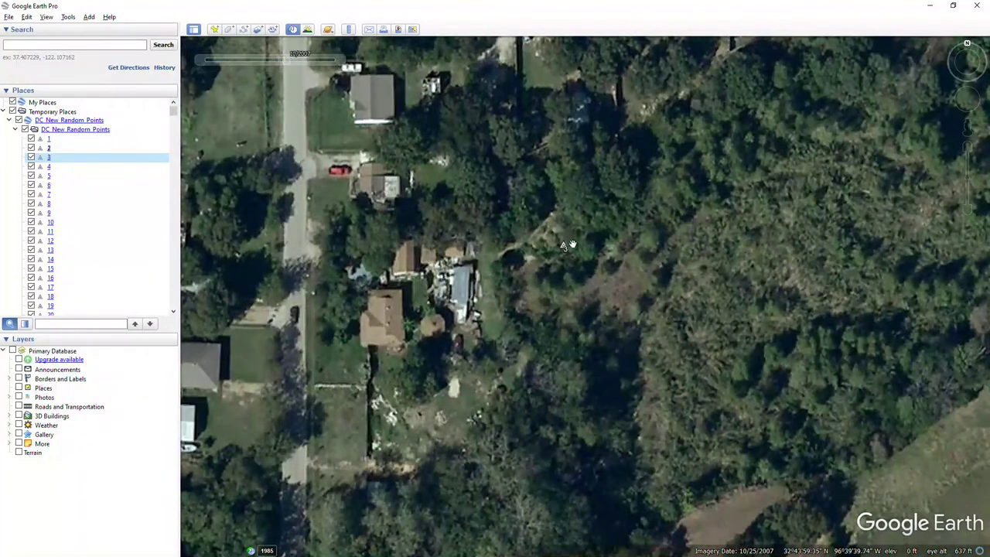
{"action": "scroll", "coordinate": [573, 260], "scroll_direction": "up", "scroll_amount": 1}
{"action": "scroll", "coordinate": [573, 260], "scroll_direction": "down", "scroll_amount": 2}
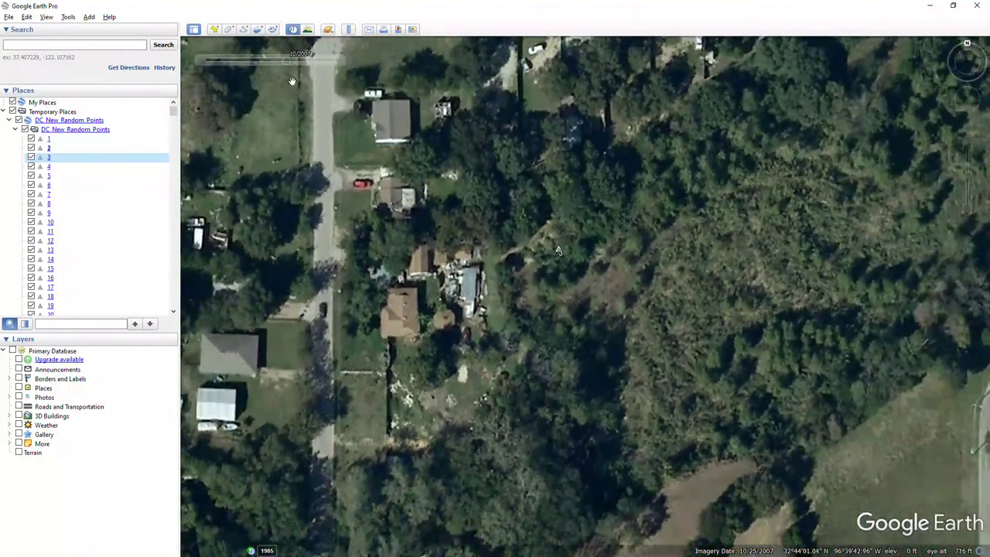
Step: Enter 3 as tree 3's 2008 cover and MGA in its Initials cell
{"action": "key", "text": "alt+Tab"}
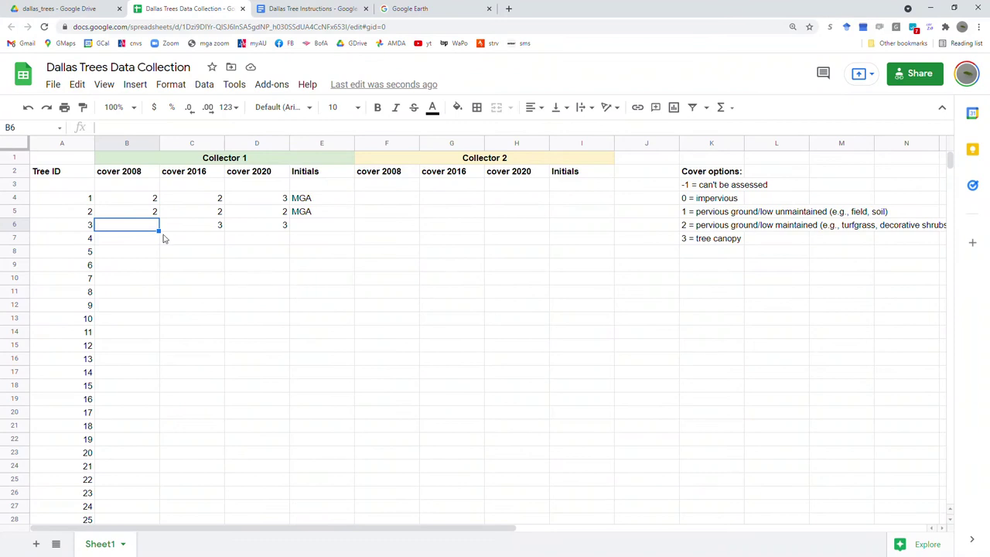
{"action": "type", "text": "3"}
{"action": "key", "text": "Return"}
{"action": "left_click", "coordinate": [322, 226]}
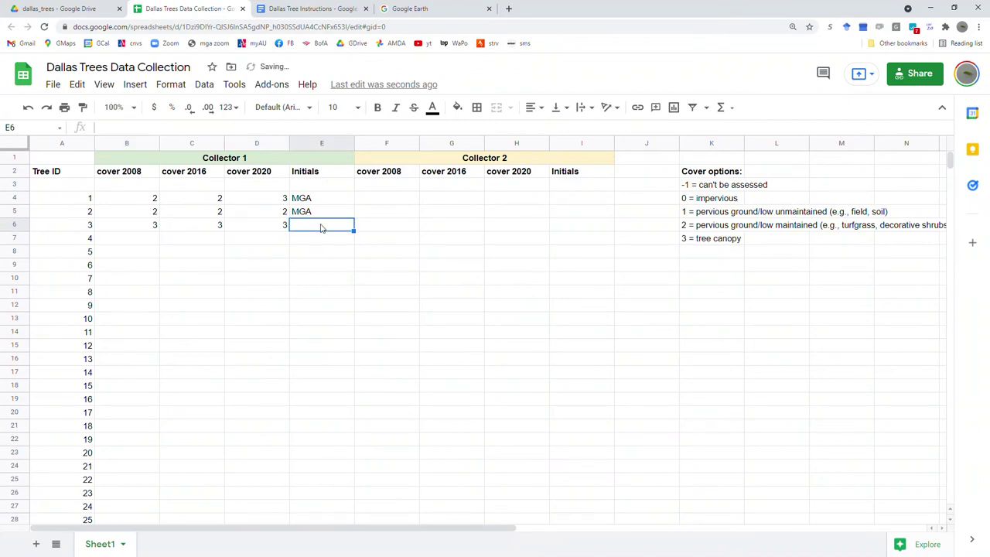
{"action": "type", "text": "MGA"}
{"action": "key", "text": "Return"}
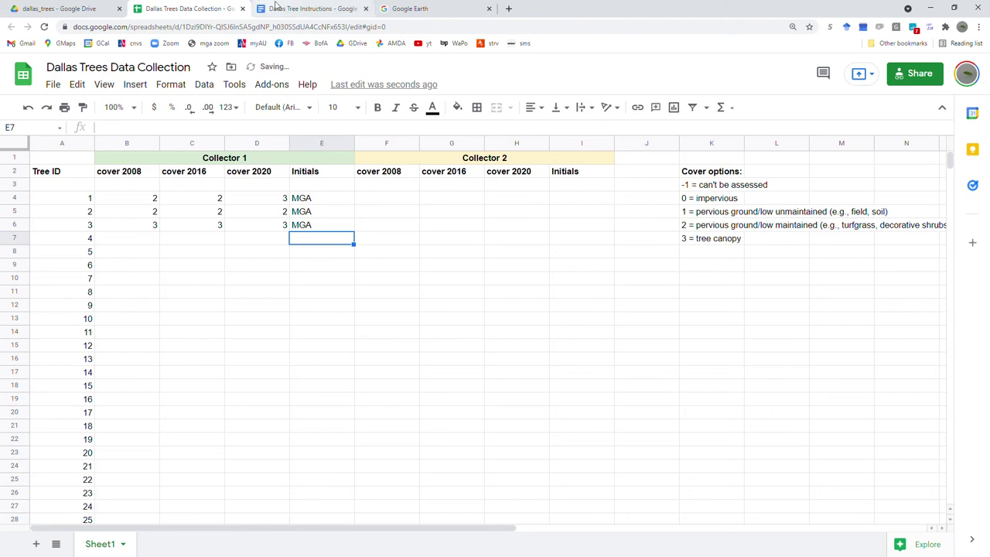
{"action": "left_click", "coordinate": [309, 9]}
Step: Scroll to the cover codes and highlight the -1 code note and steps 9–10
{"action": "scroll", "coordinate": [408, 345], "scroll_direction": "down", "scroll_amount": 3}
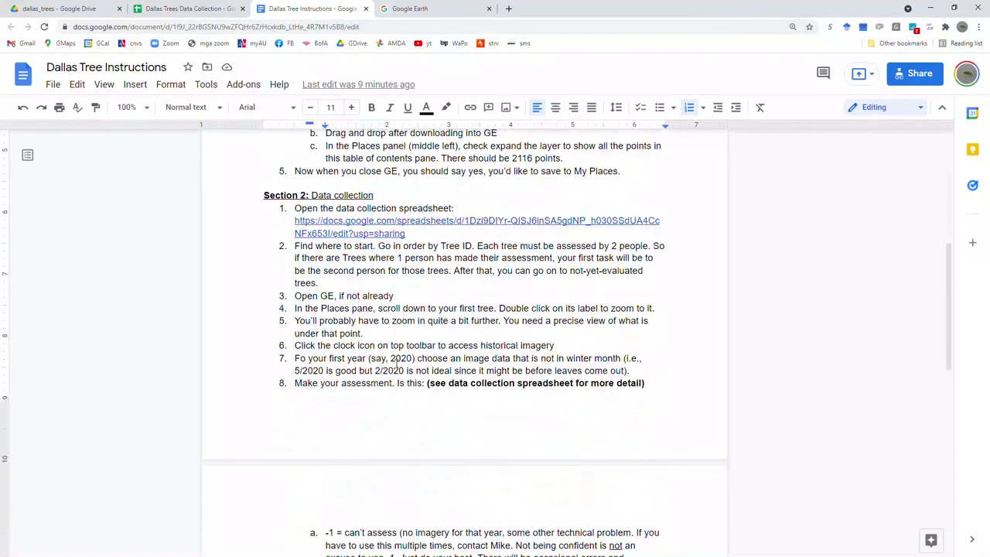
{"action": "scroll", "coordinate": [392, 345], "scroll_direction": "down", "scroll_amount": 3}
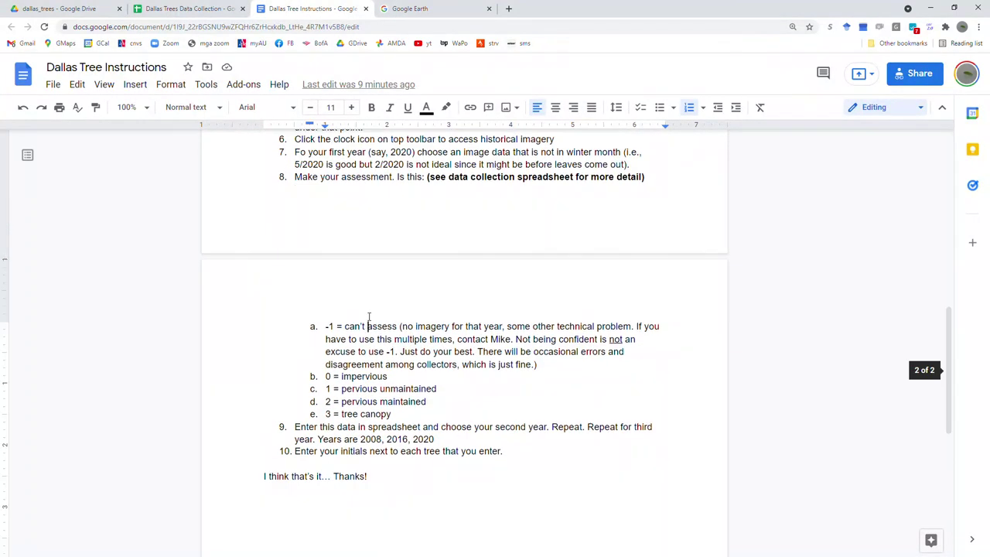
{"action": "left_click_drag", "start_coordinate": [324, 326], "coordinate": [335, 327]}
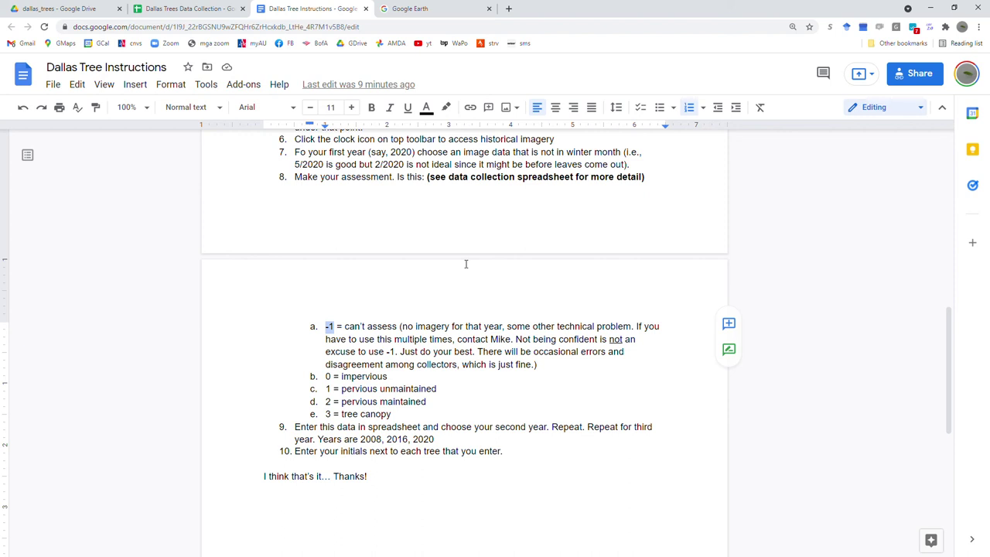
{"action": "left_click", "coordinate": [461, 364]}
{"action": "left_click_drag", "start_coordinate": [325, 326], "coordinate": [331, 327]}
{"action": "left_click", "coordinate": [443, 351]}
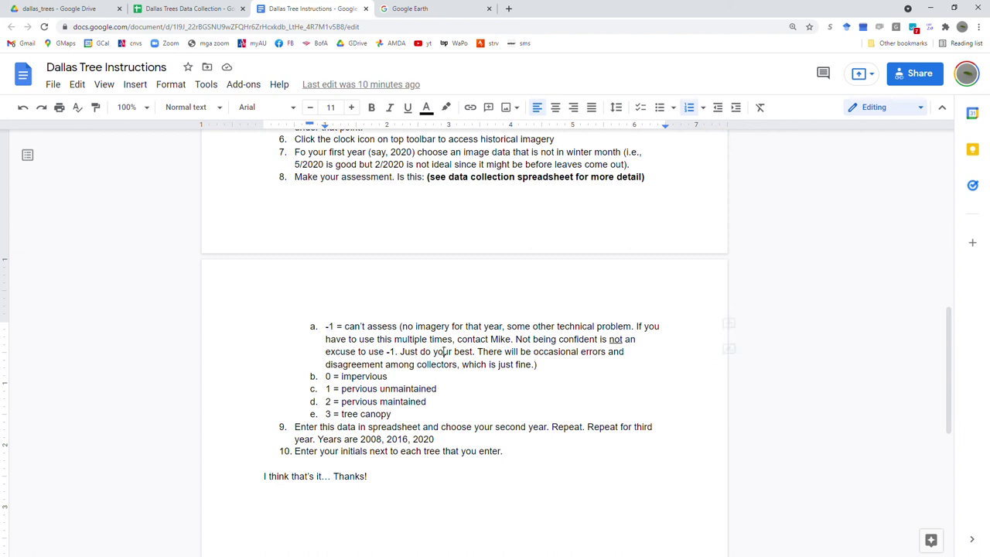
{"action": "left_click_drag", "start_coordinate": [398, 327], "coordinate": [546, 356]}
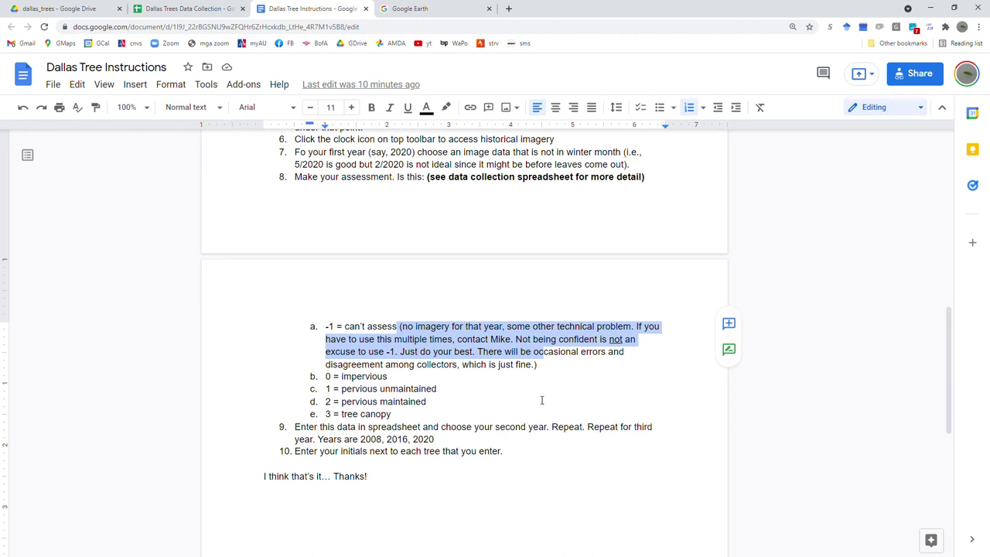
{"action": "left_click", "coordinate": [454, 378]}
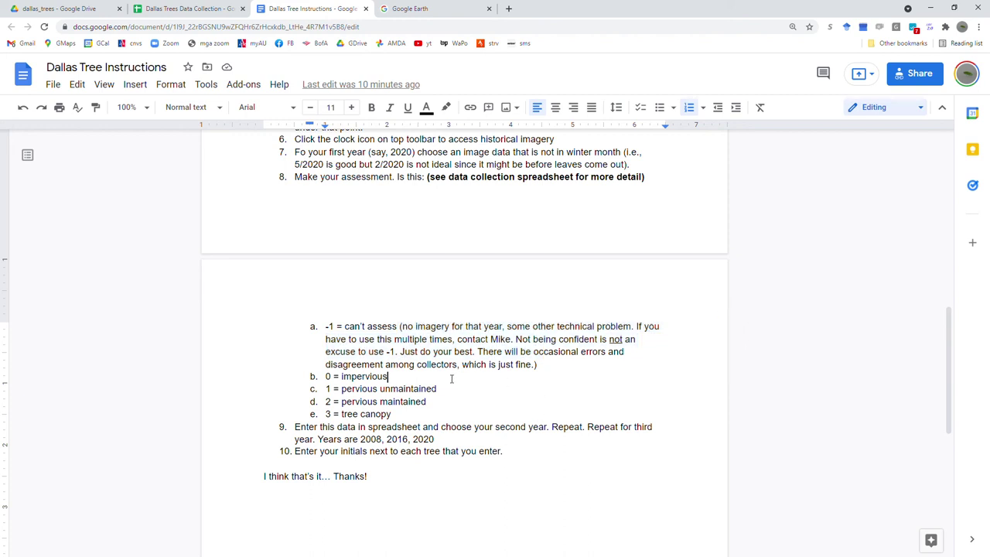
{"action": "left_click_drag", "start_coordinate": [294, 426], "coordinate": [533, 457]}
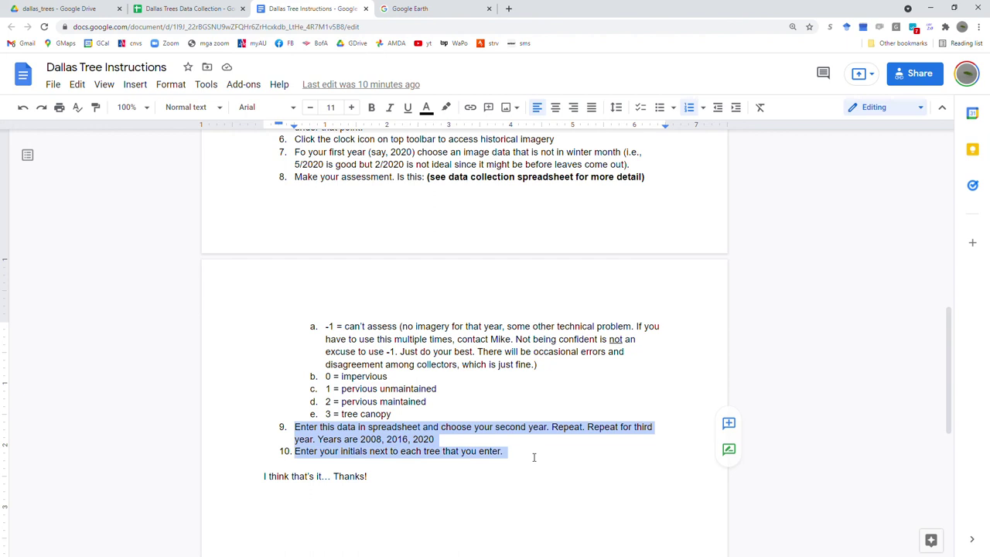
{"action": "left_click", "coordinate": [422, 451]}
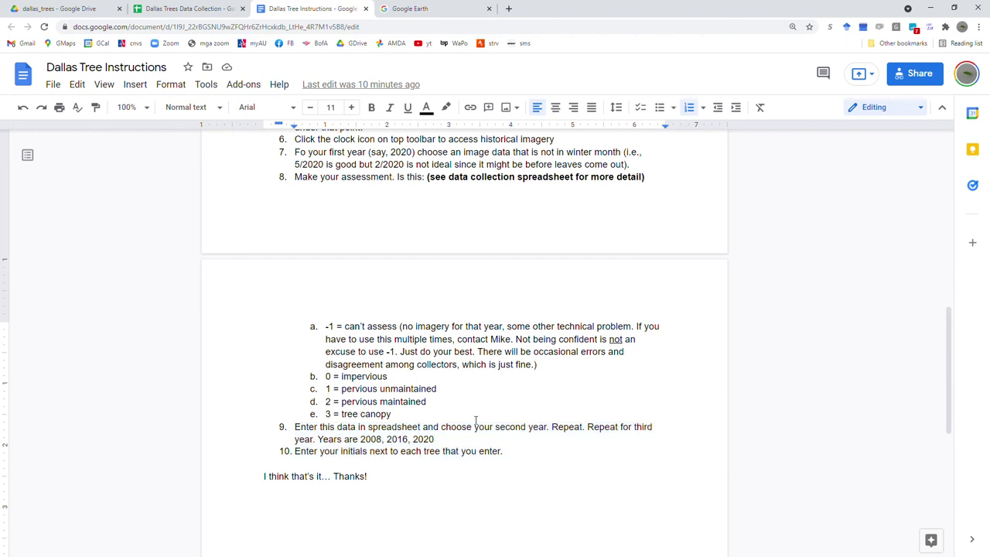
Step: Highlight the empty Collector 2 range F4:I6, then Collector 1's filled B4:E6 entries
{"action": "left_click", "coordinate": [188, 9]}
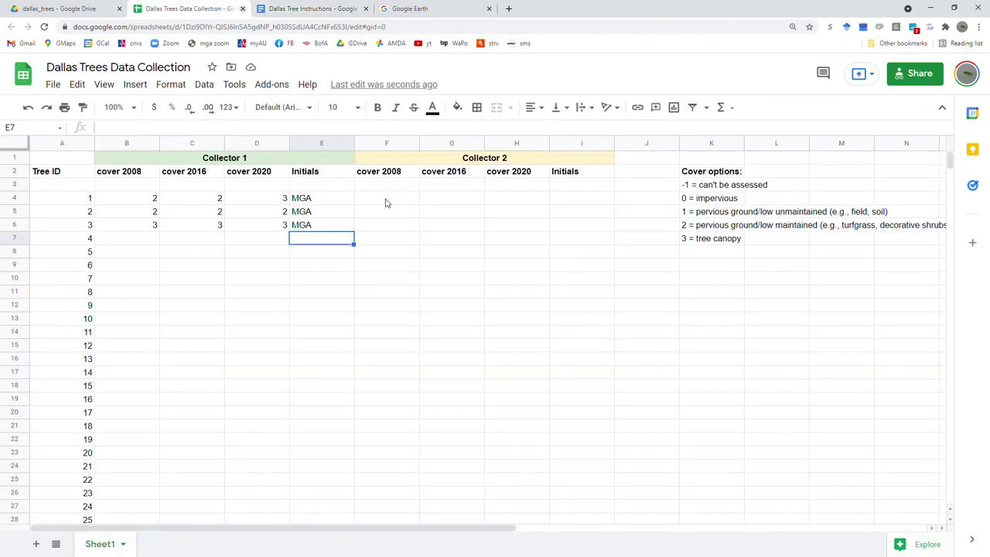
{"action": "left_click", "coordinate": [435, 251]}
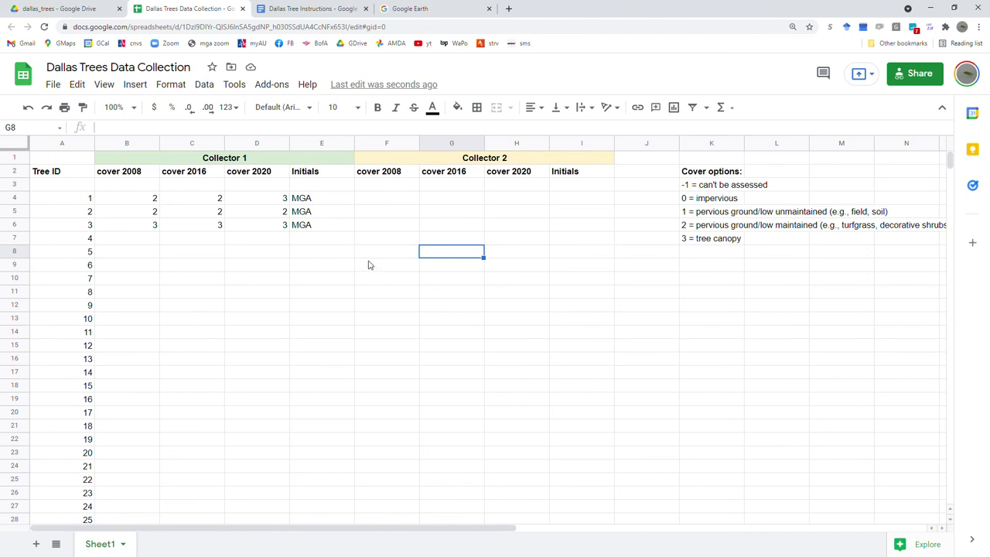
{"action": "left_click", "coordinate": [402, 200]}
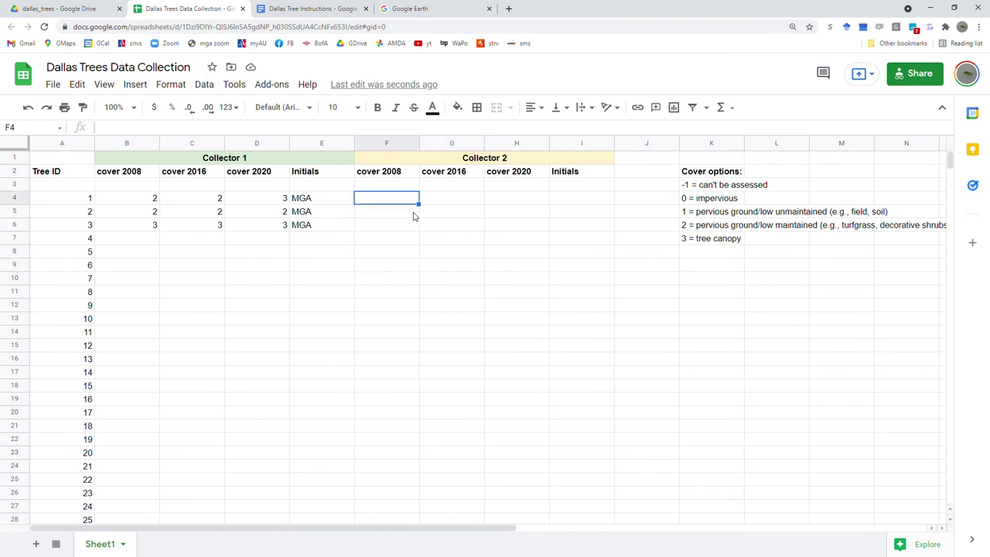
{"action": "left_click_drag", "start_coordinate": [411, 203], "coordinate": [590, 230]}
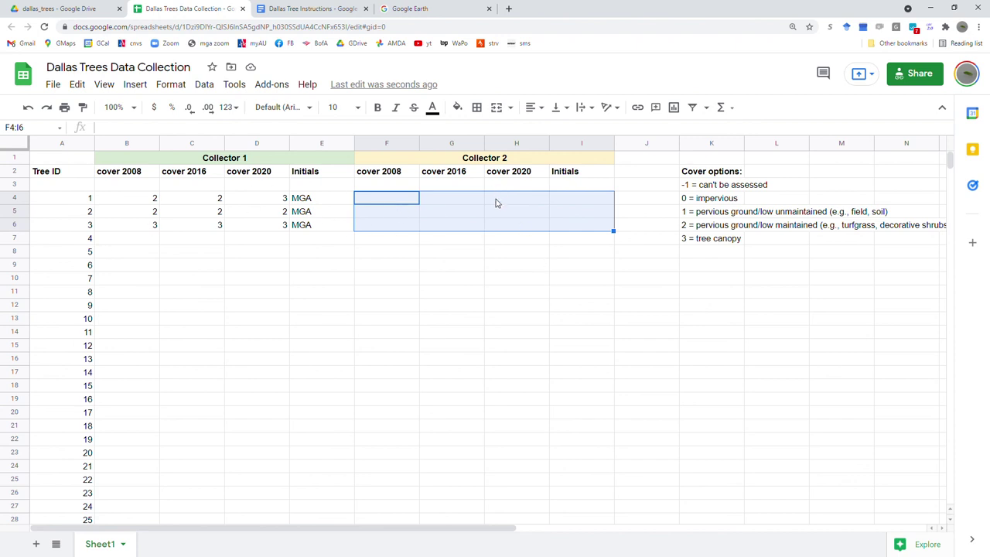
{"action": "left_click", "coordinate": [132, 239]}
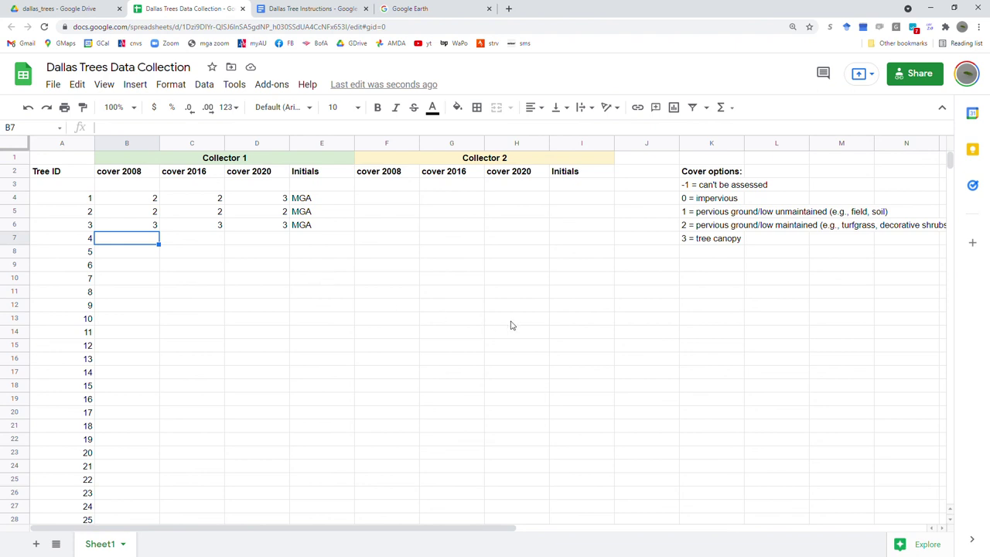
{"action": "left_click", "coordinate": [454, 266]}
{"action": "left_click_drag", "start_coordinate": [380, 199], "coordinate": [572, 230]}
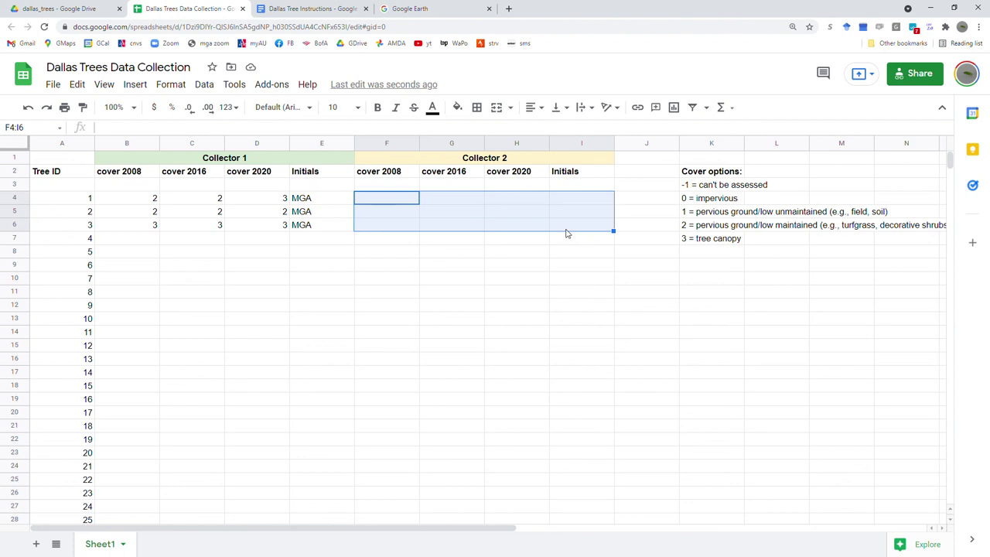
{"action": "left_click_drag", "start_coordinate": [155, 198], "coordinate": [320, 232]}
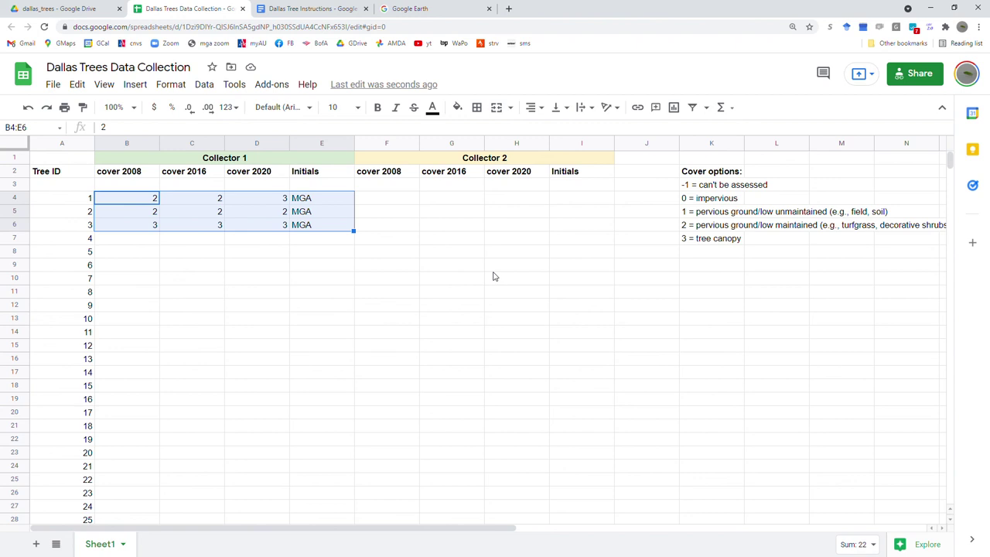
{"action": "left_click", "coordinate": [412, 322]}
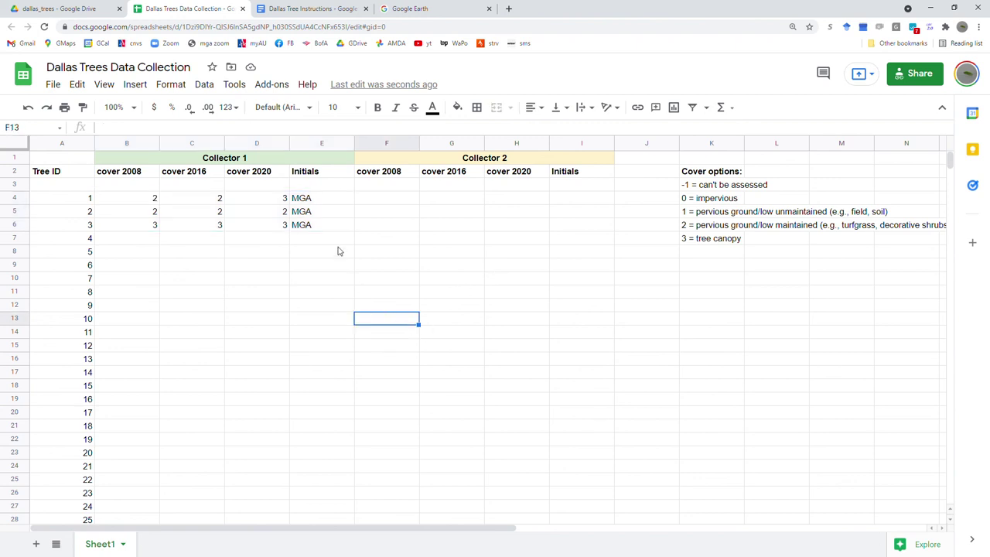